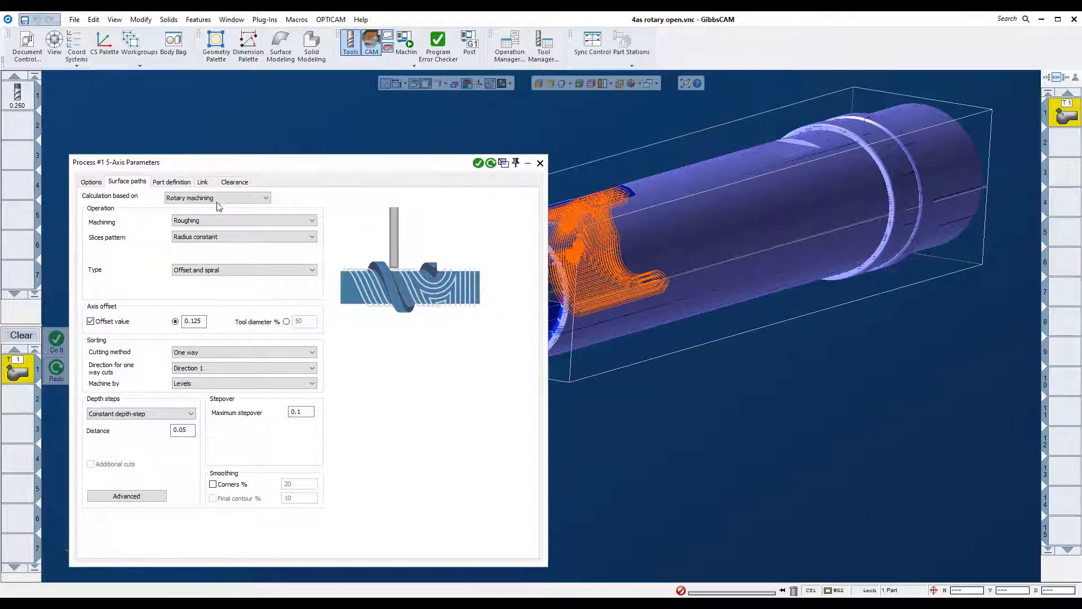
click(282, 223)
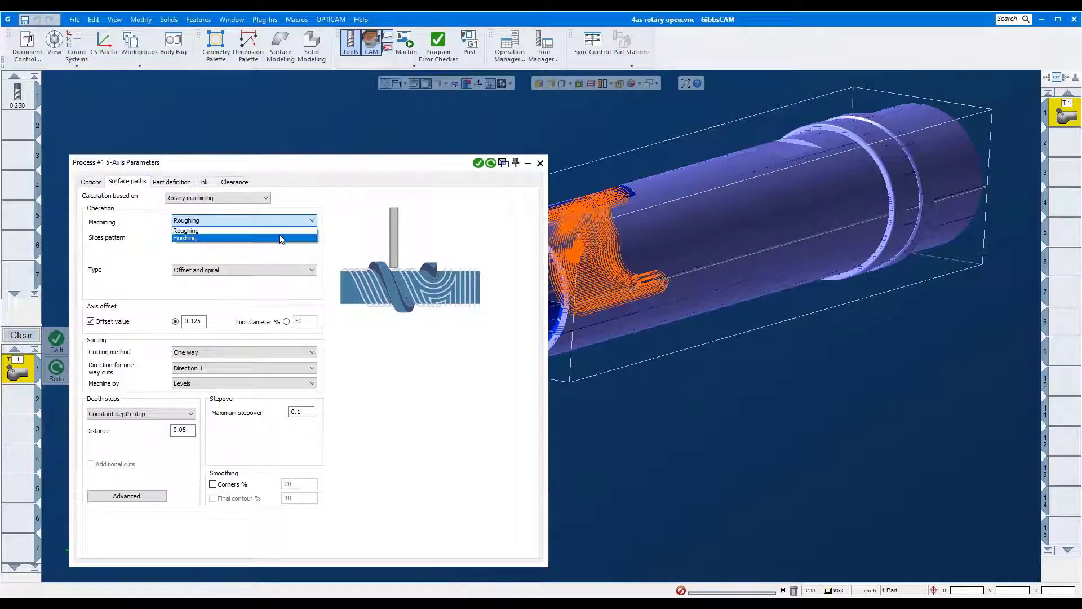
click(279, 228)
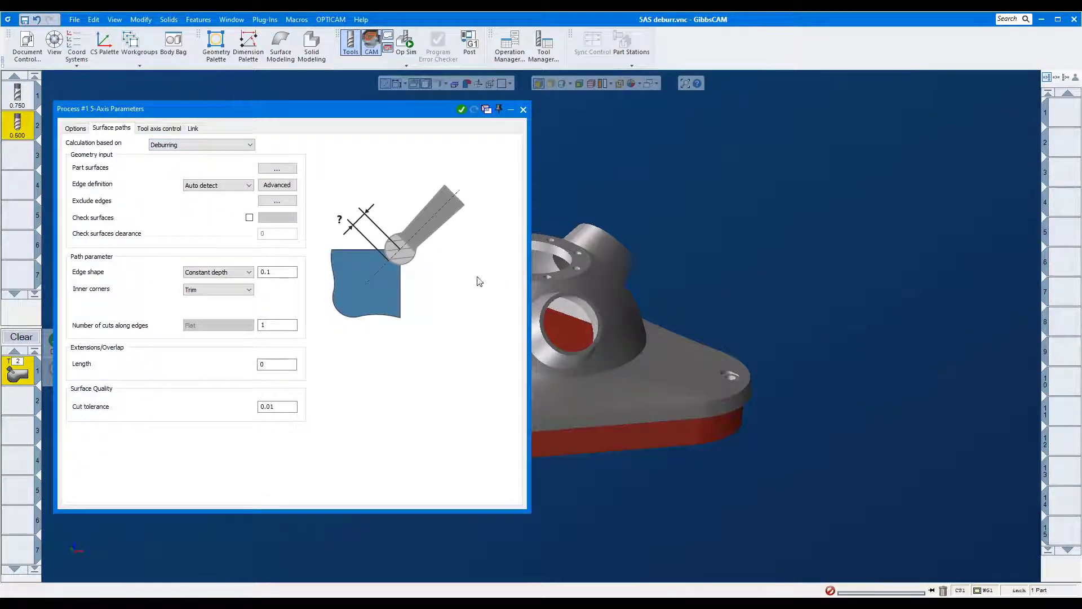
Define the deburring part surfaces as the front port's annular rim face and its inner bore face.
click(277, 168)
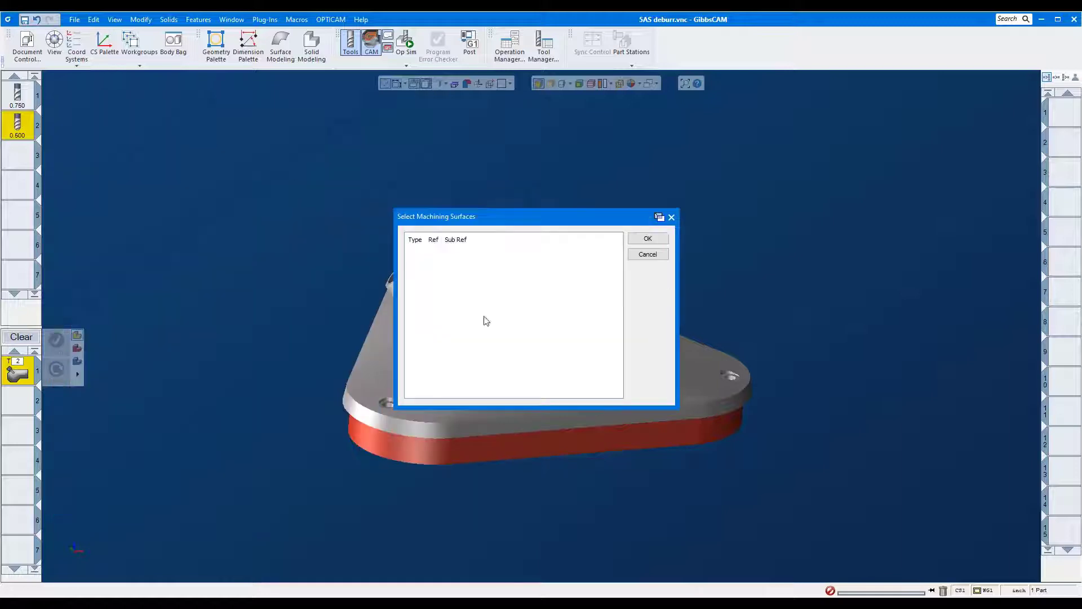
drag(565, 218, 811, 185)
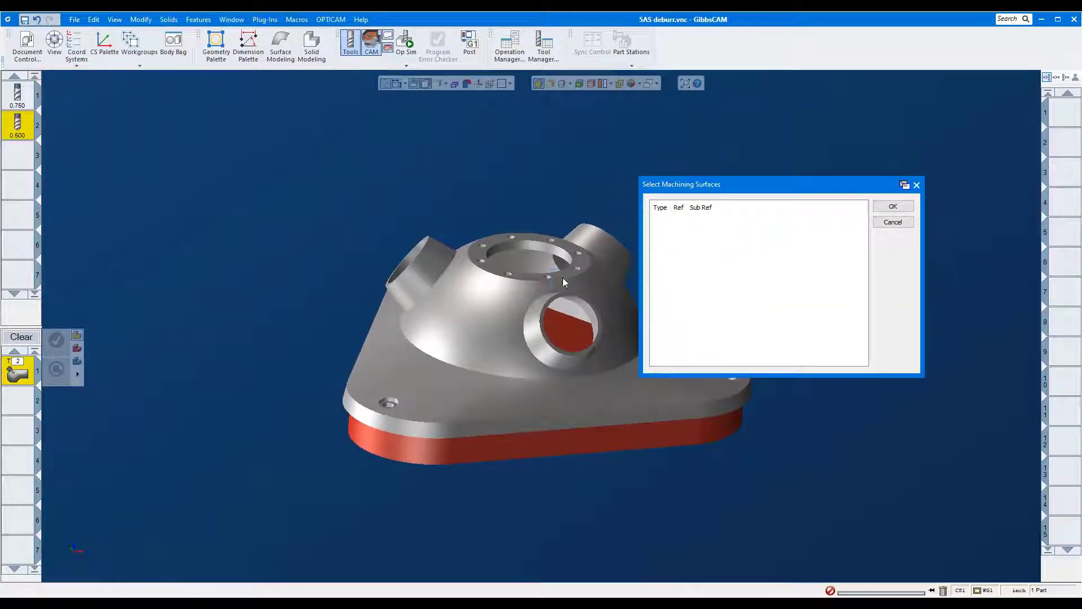
scroll(562, 277, up, 5)
click(559, 294)
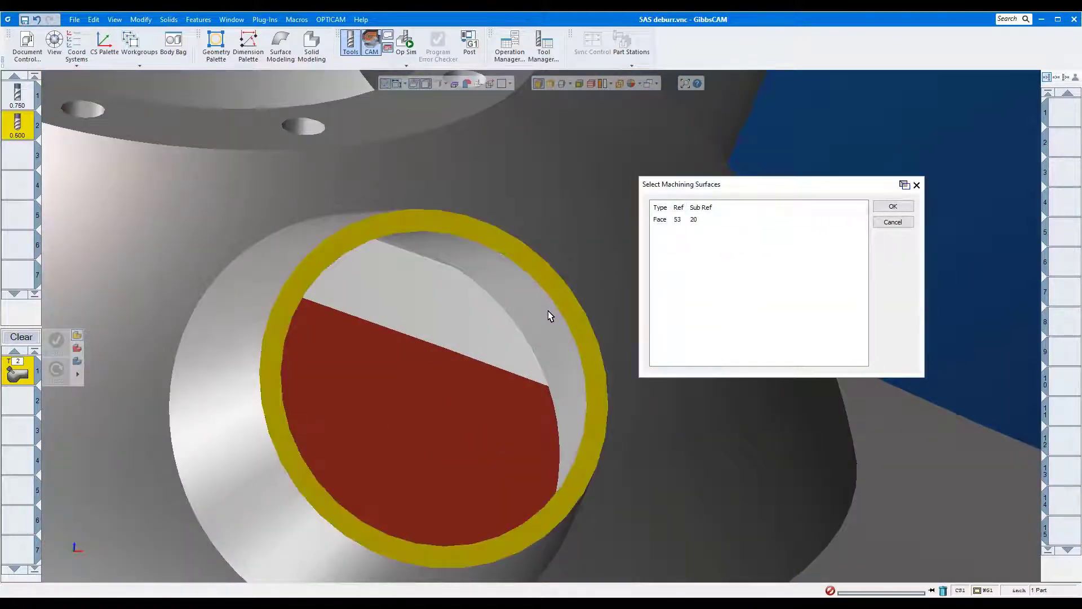
click(549, 313)
click(893, 206)
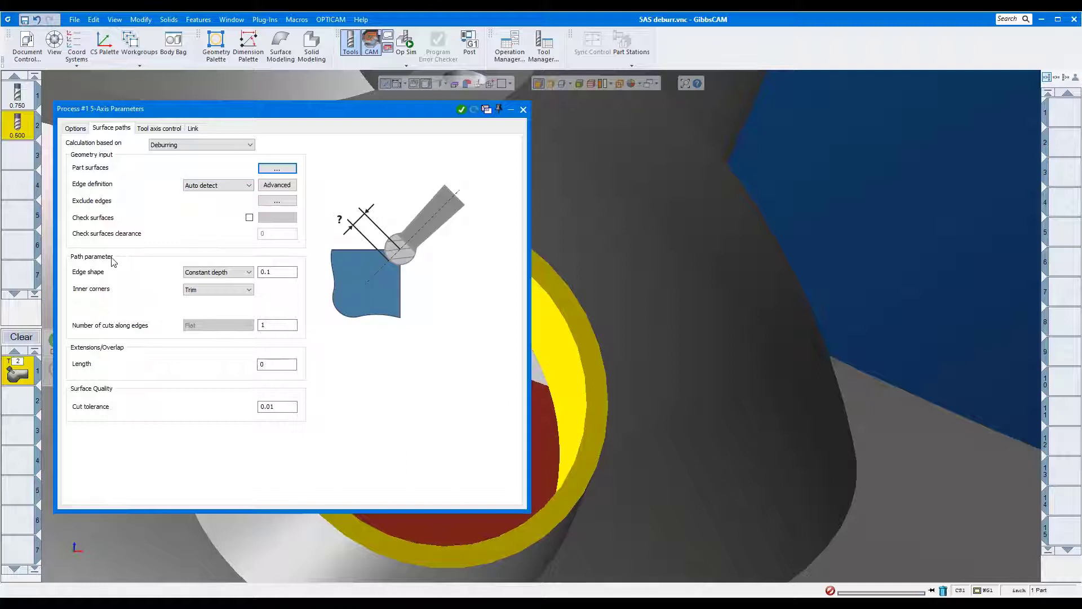
Set the deburring edge shape to Constant width with a value of 0.075.
click(230, 274)
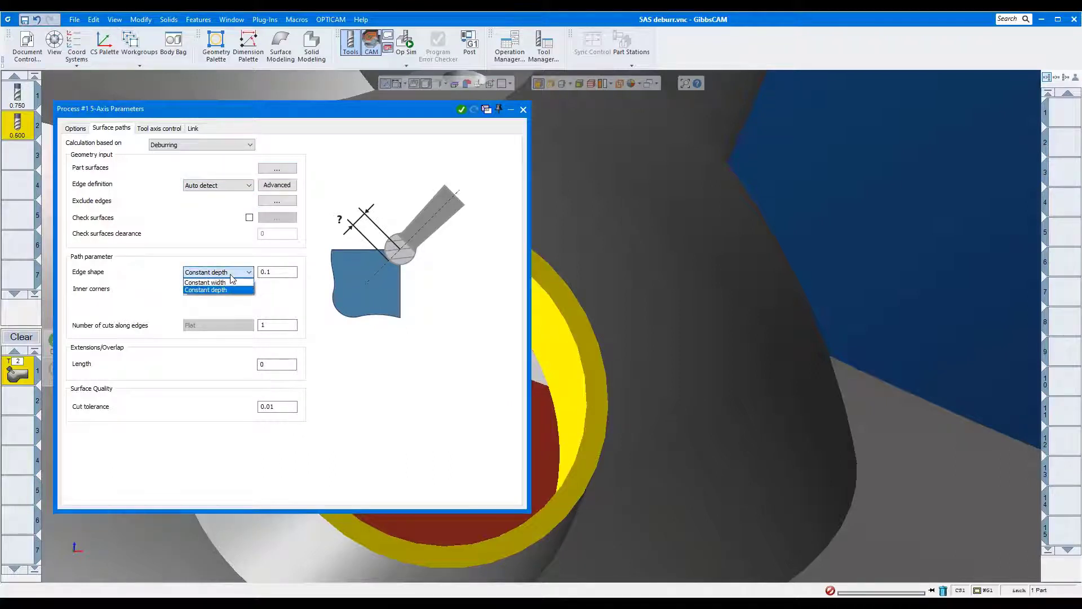
click(230, 283)
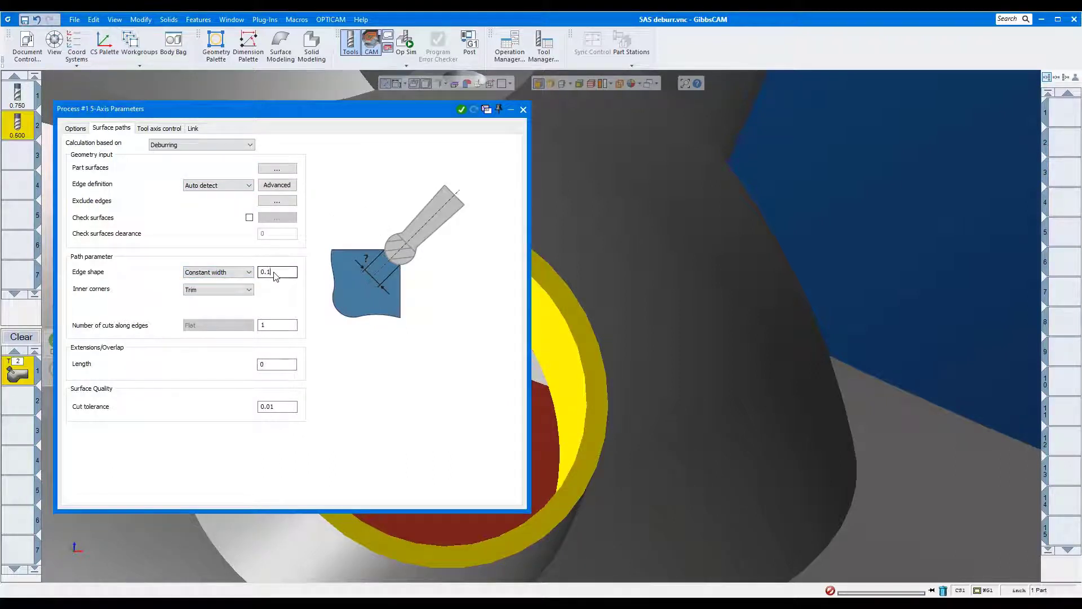
double_click(275, 274)
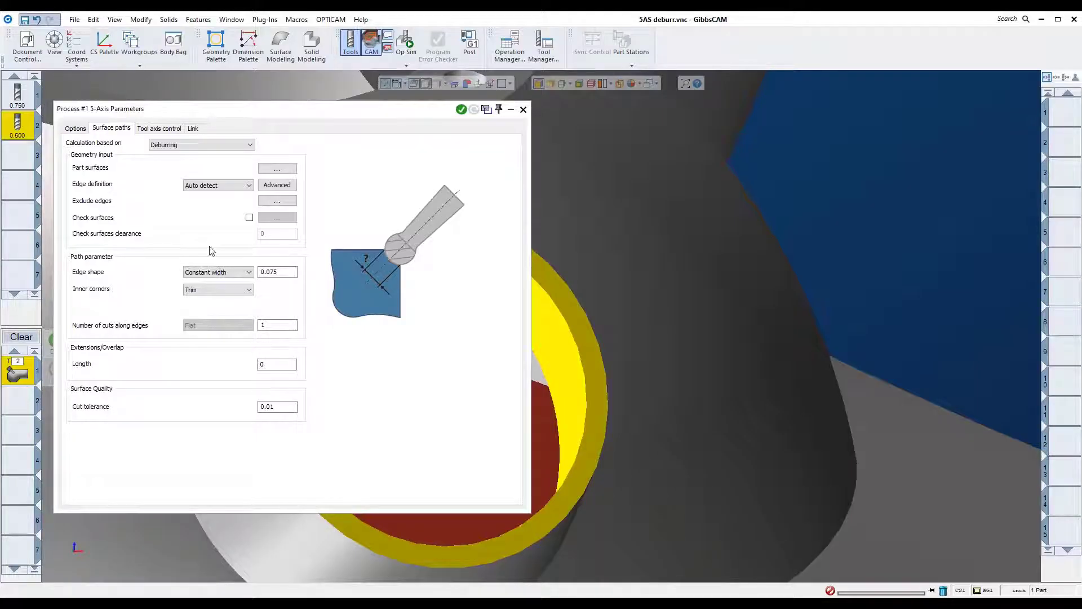
Enable the fixed tool contact point on cone/cylinder for the deburring process and set it to 0.5.
click(177, 129)
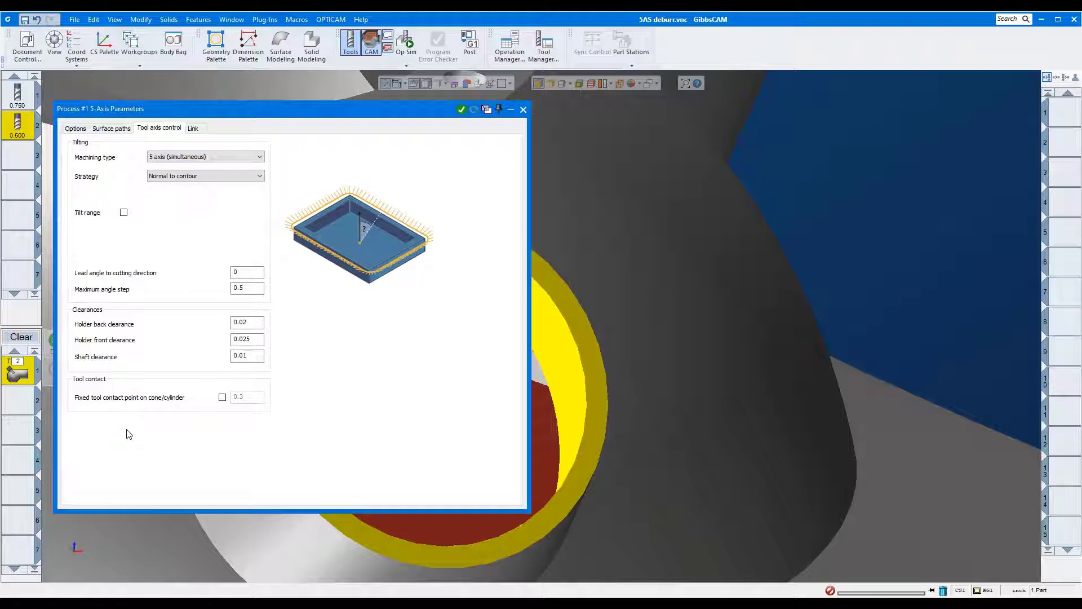
click(222, 397)
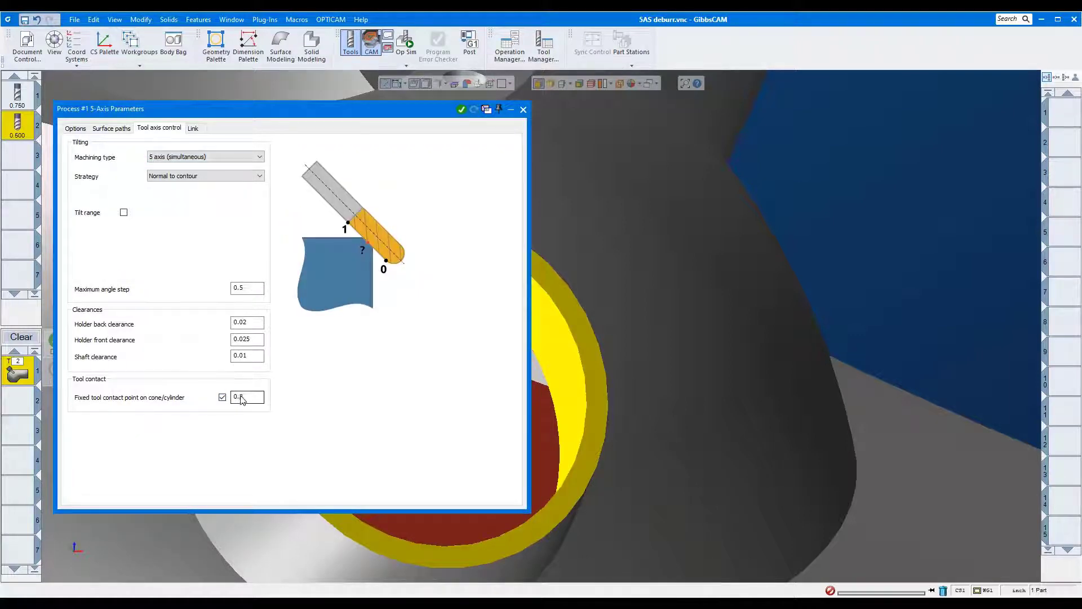
drag(240, 400, 244, 401)
double_click(258, 398)
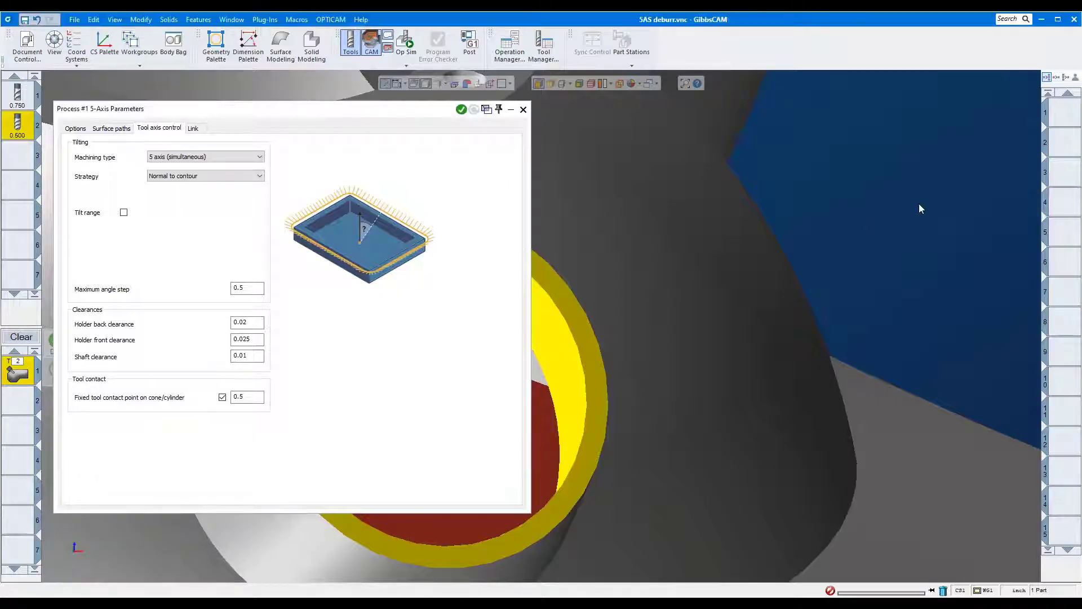
Collapse the process parameters, run the Op Sim rendering of the front port deburring toolpath, and close the simulation.
double_click(392, 112)
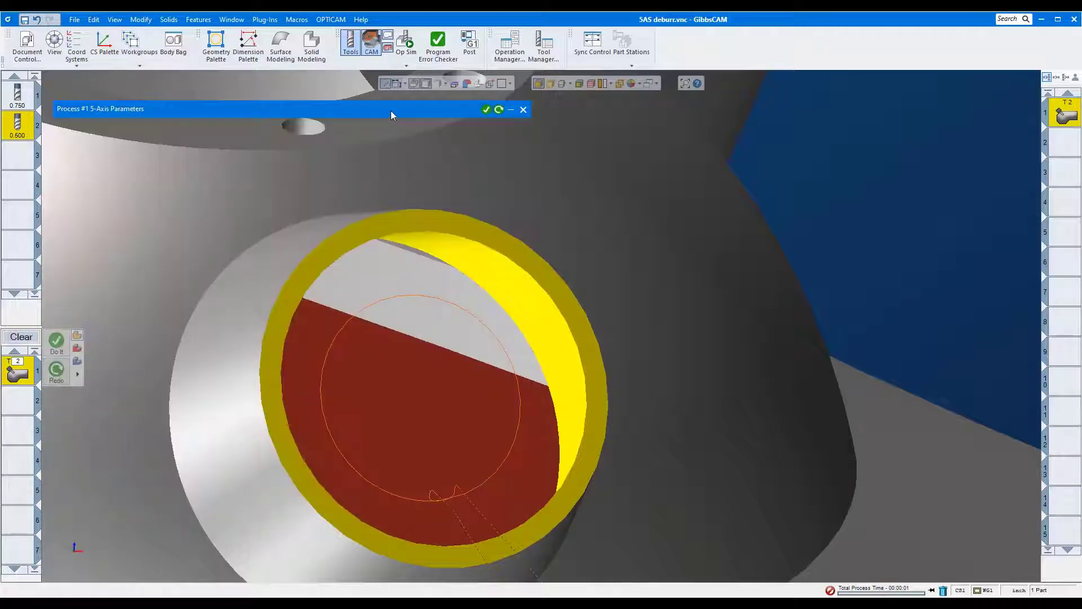
click(137, 112)
key(ctrl+u)
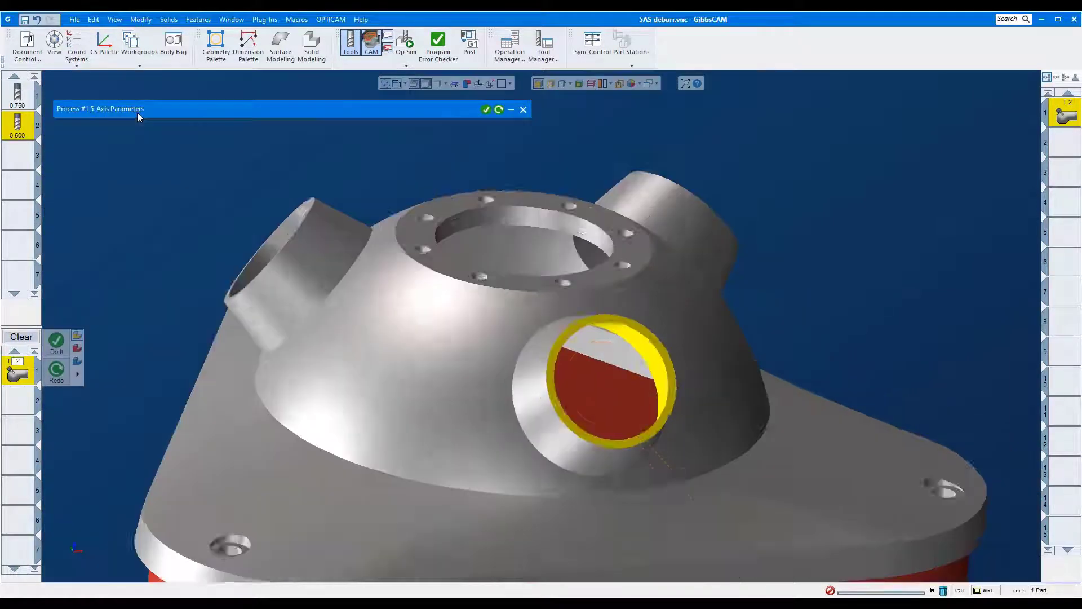
click(404, 43)
click(936, 134)
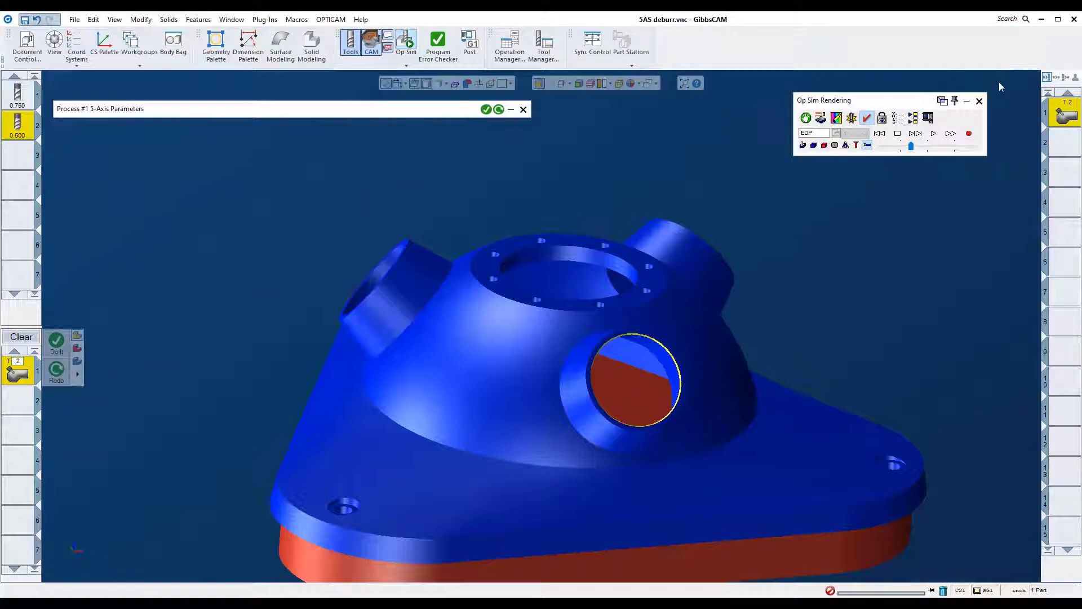
click(980, 101)
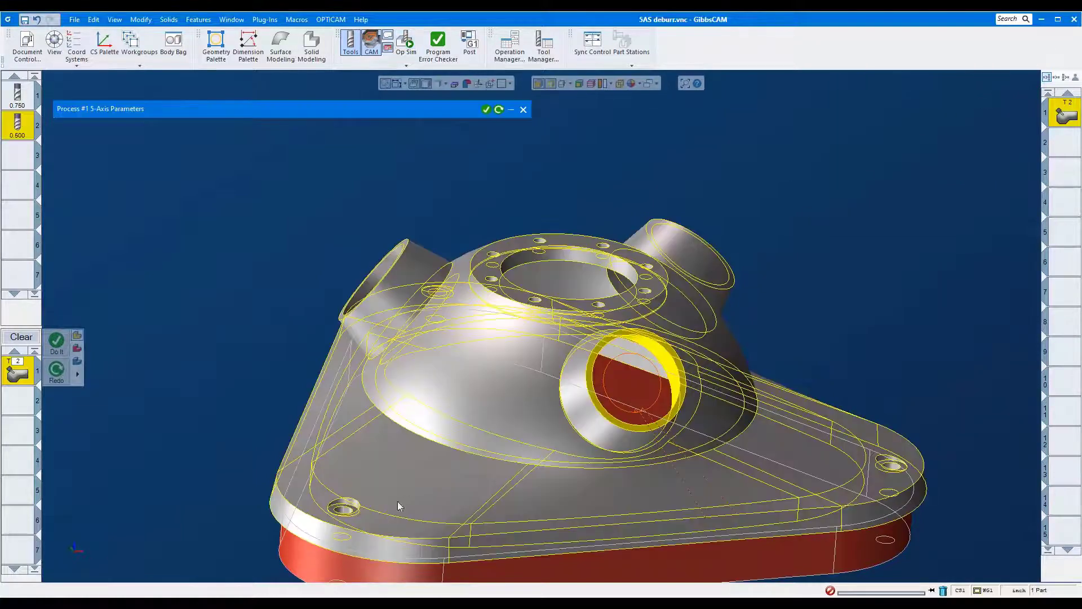
Select the upper outer edge loop of the base flange and reopen the deburring process parameters.
click(311, 518)
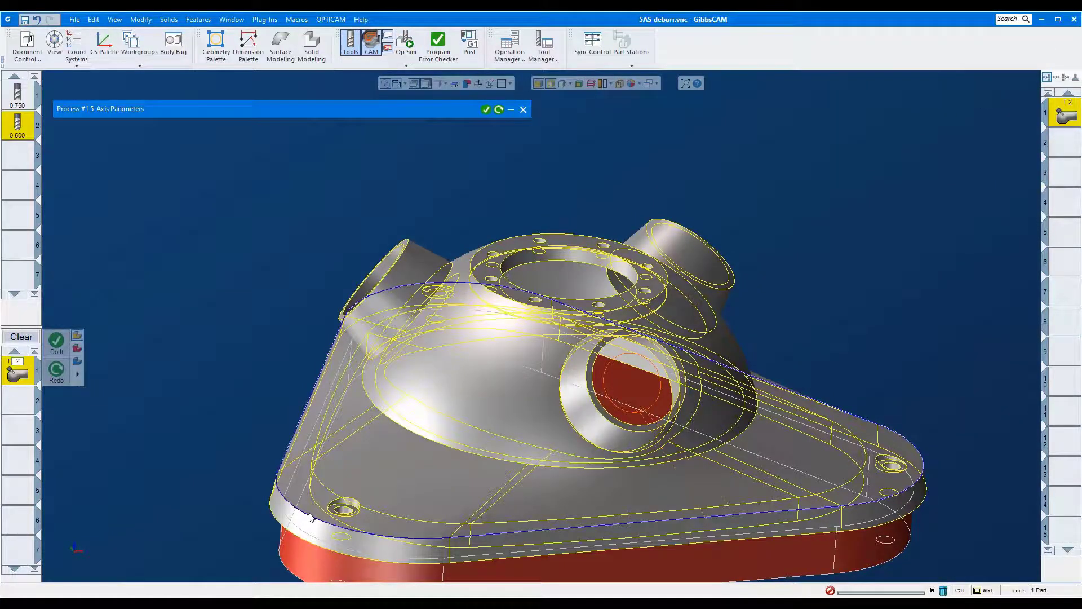
middle_drag(311, 518, 167, 265)
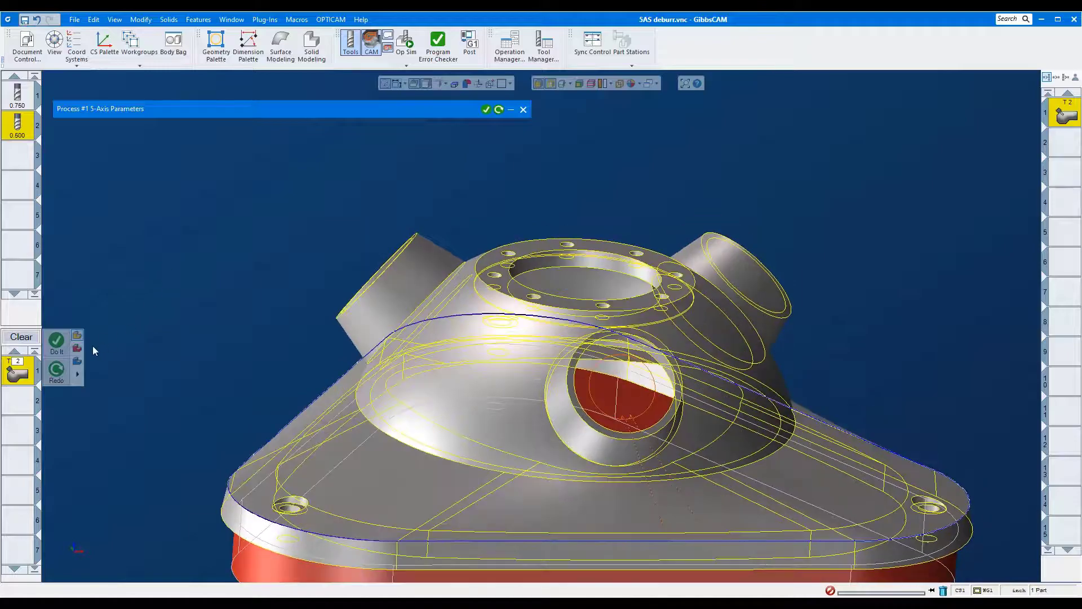
click(56, 372)
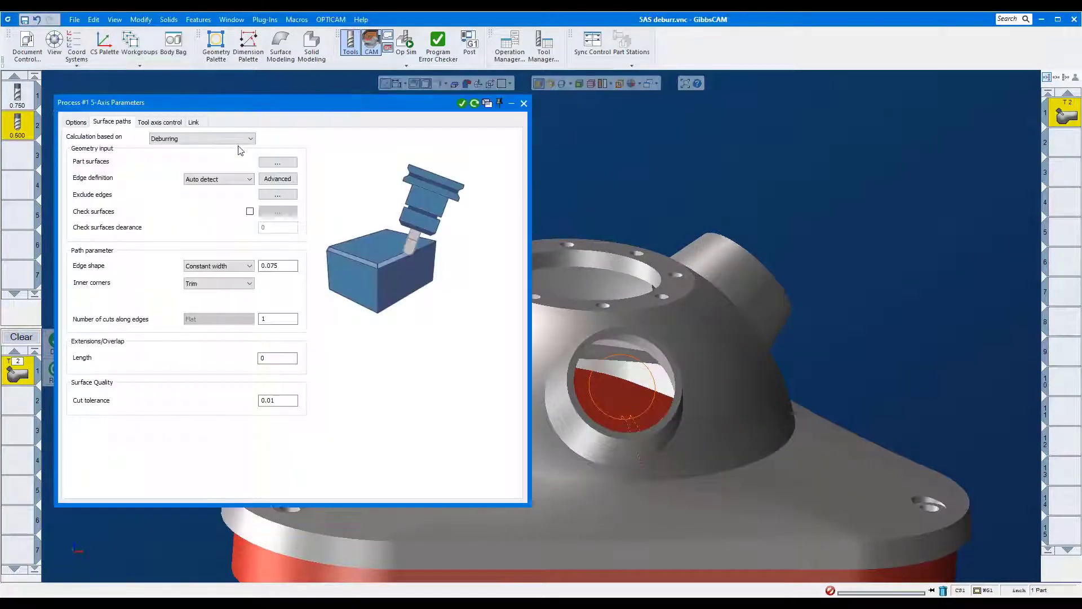
Define the part surfaces as the base flange faces saved in the "round" feature, using the Feature Manager.
click(288, 163)
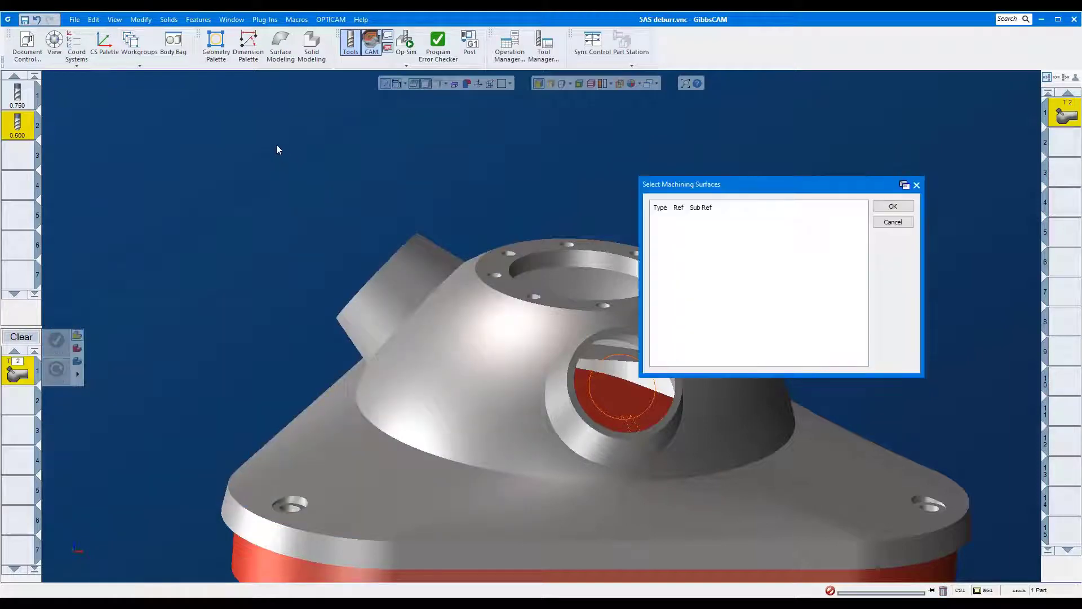
click(199, 20)
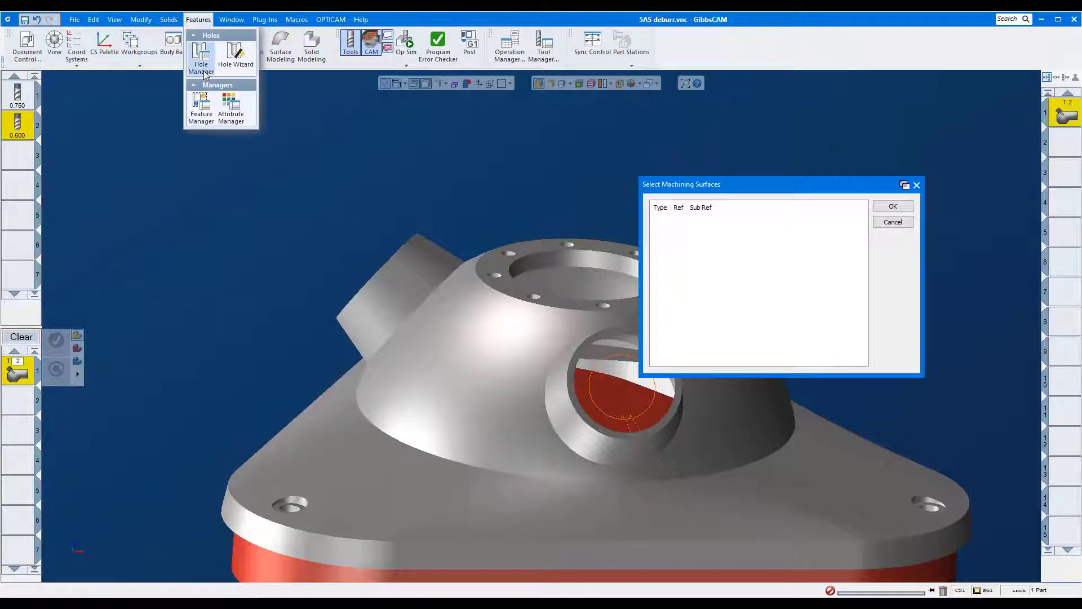
click(205, 115)
click(128, 333)
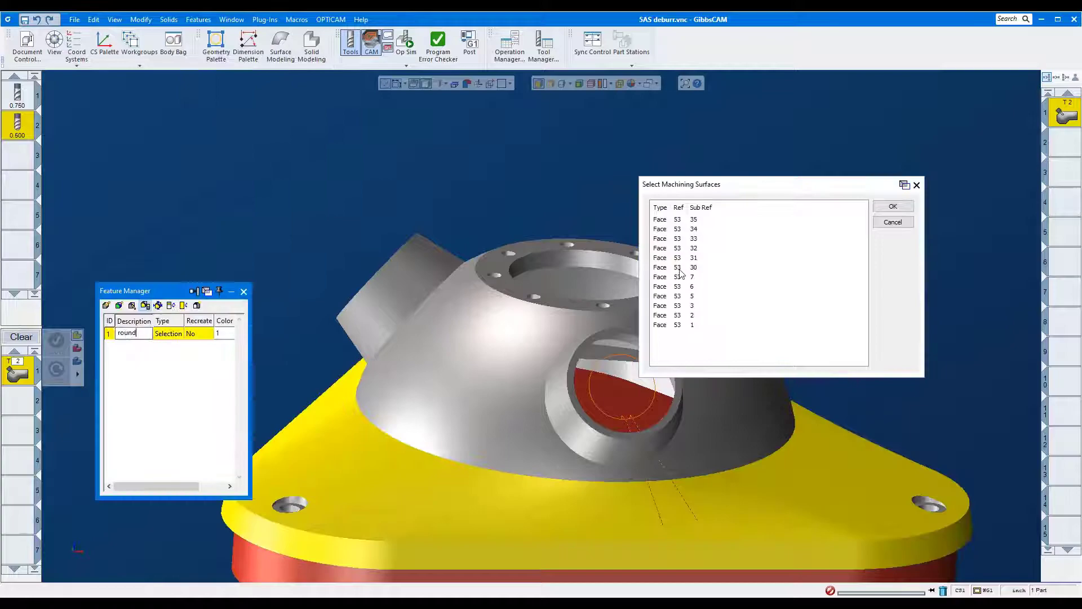
click(893, 206)
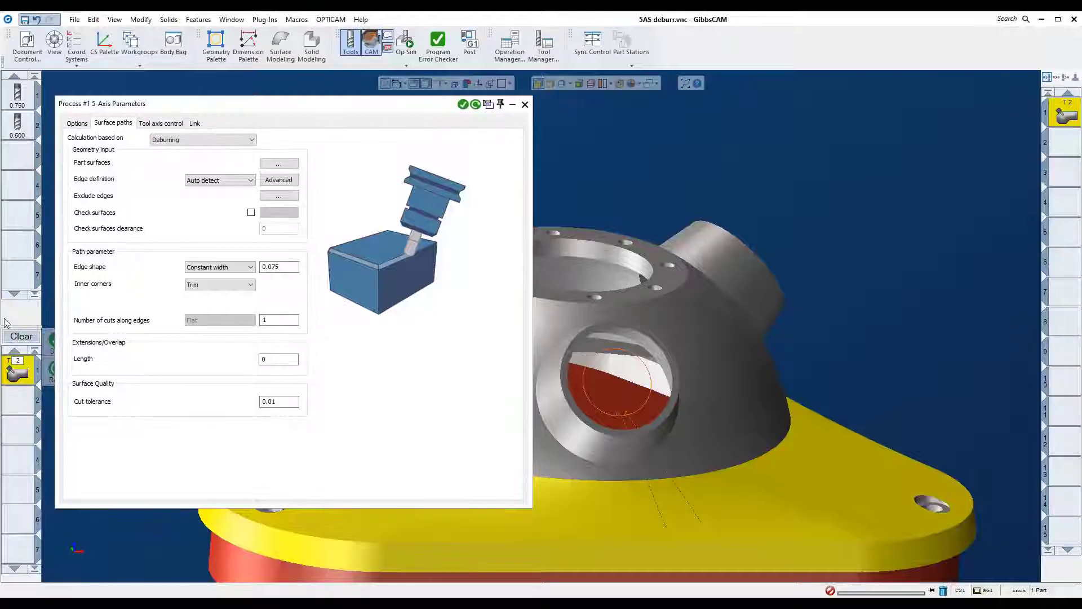
Disable the fixed tool contact point and set the number of cuts along edges to 20 with the Rounded style.
click(160, 124)
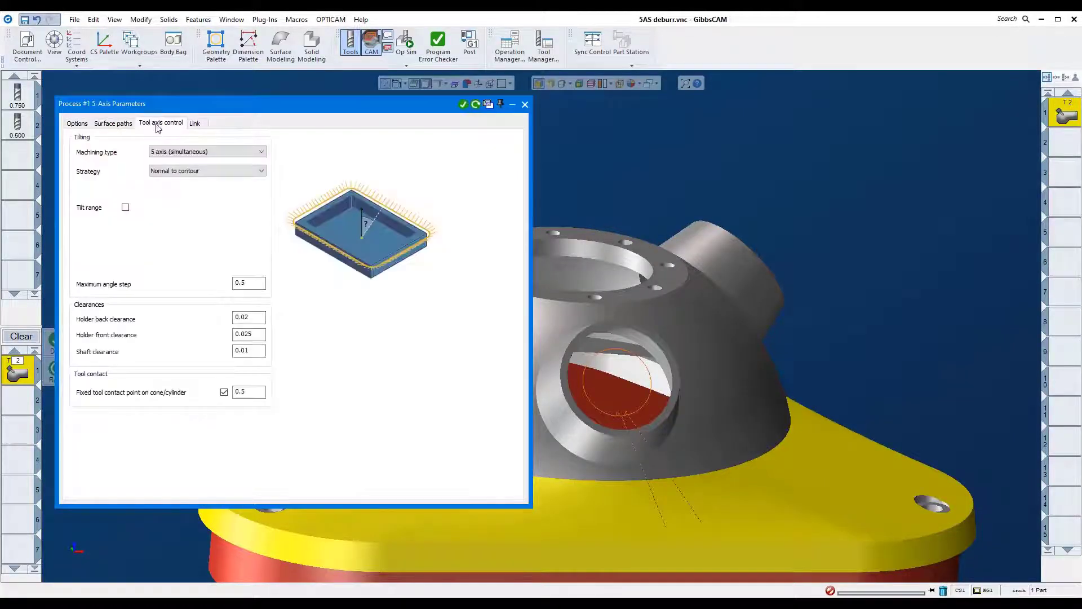
click(224, 392)
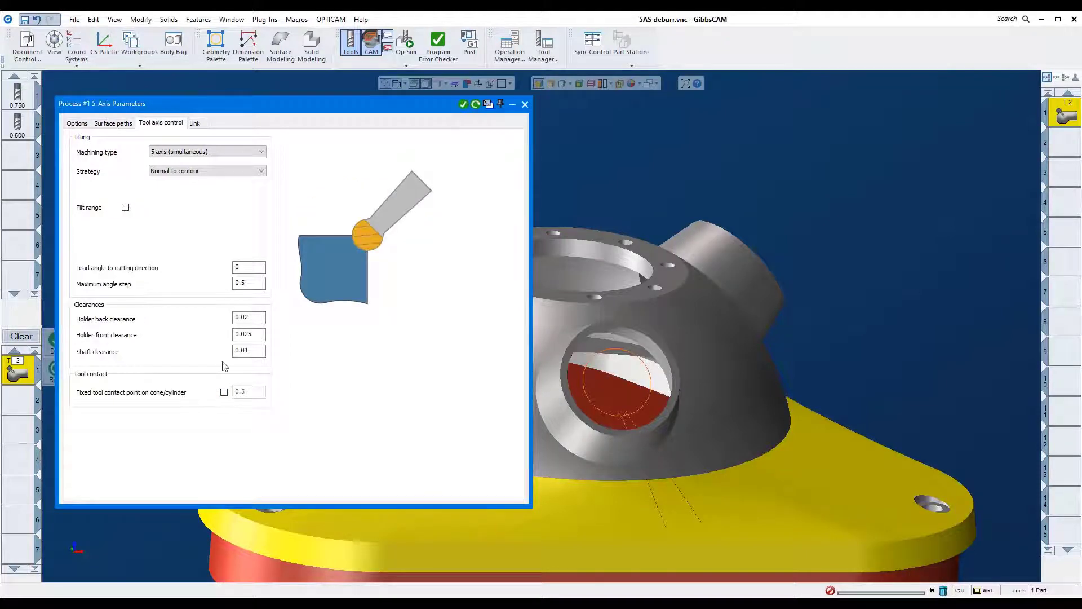
click(115, 124)
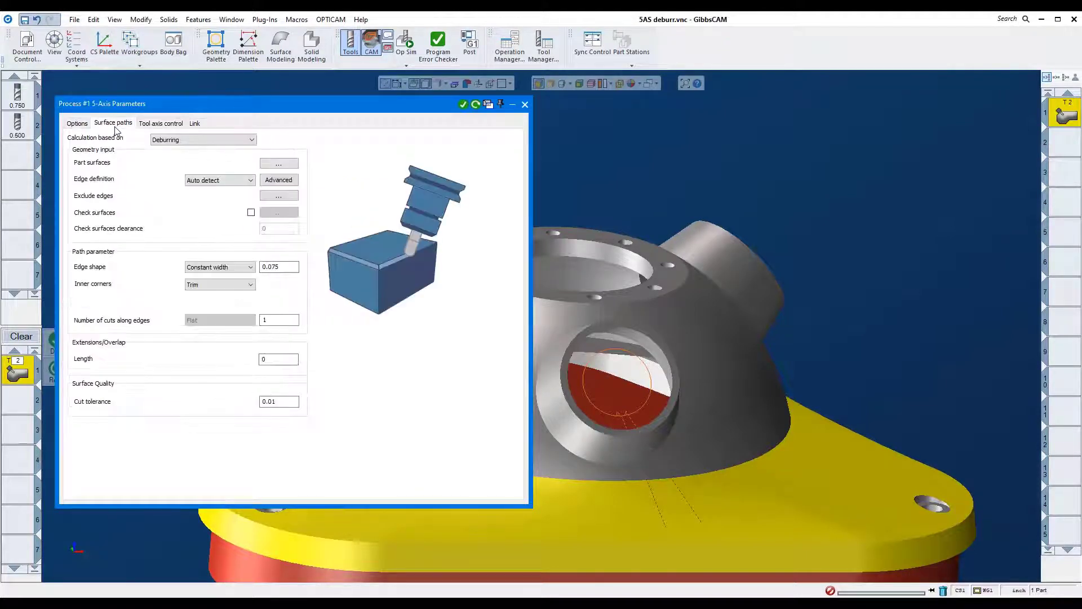
click(288, 326)
text(20)
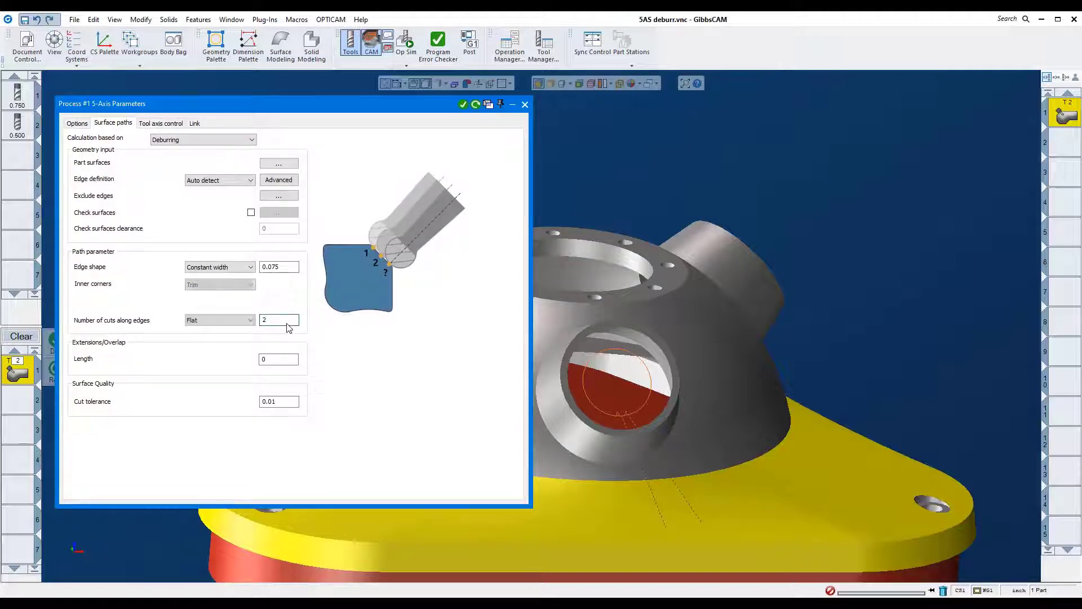
click(240, 320)
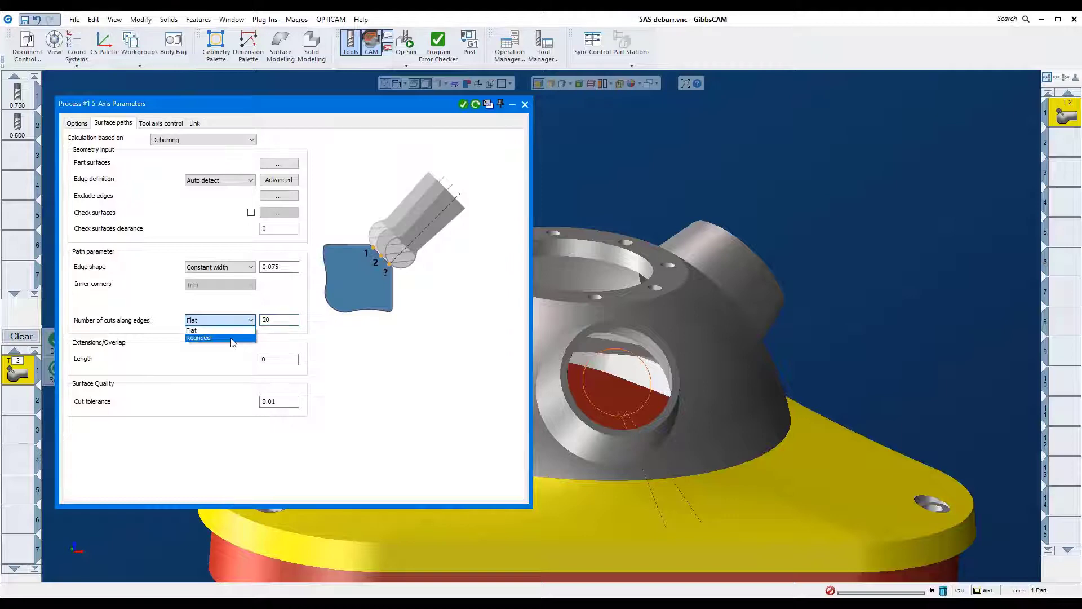
click(233, 337)
Set the deburring edge shape to Constant radius with a value of 0.1.
click(228, 268)
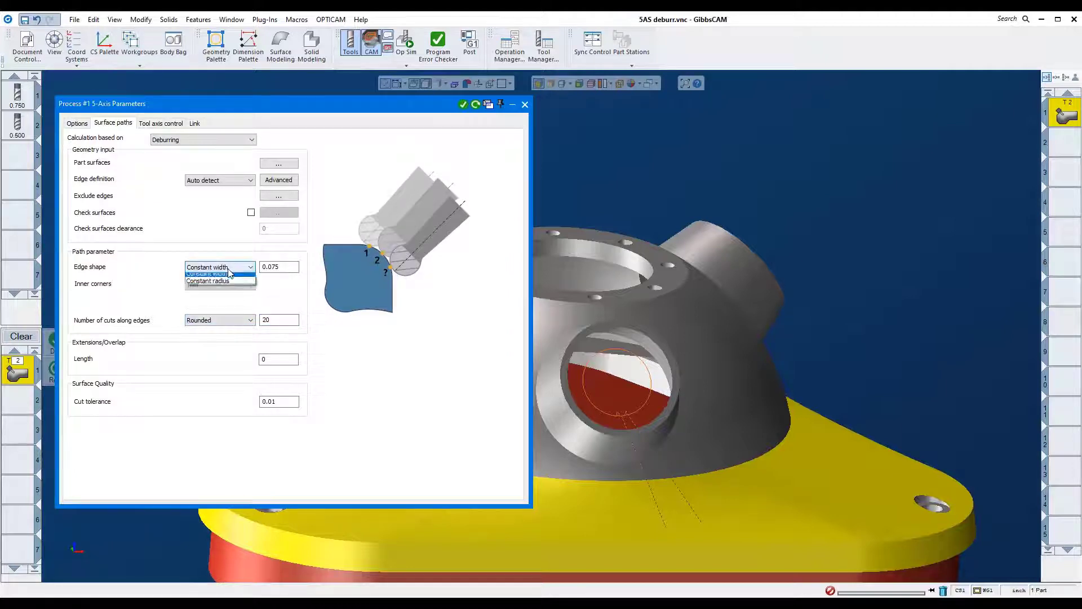
click(221, 282)
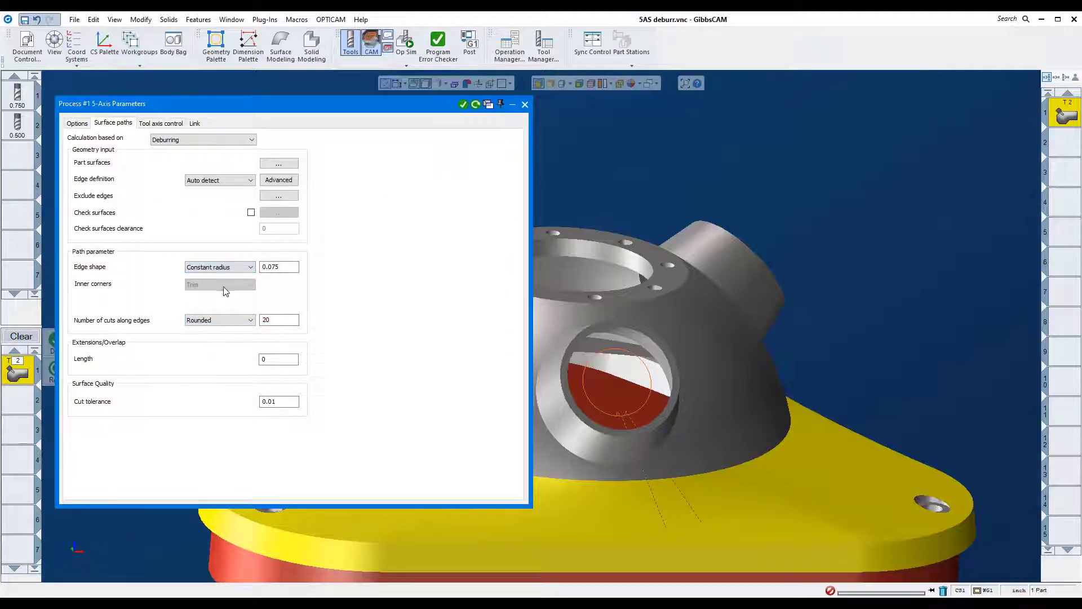
double_click(288, 268)
text(.1)
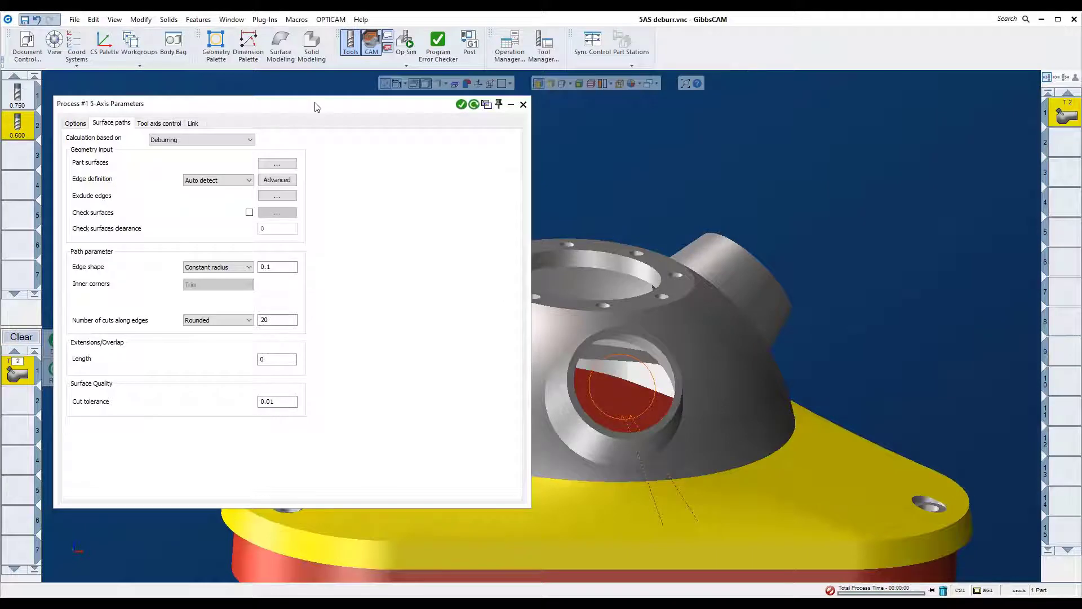
Collapse the process parameters and inspect the multi-pass rounding toolpath at the base flange's outer corner.
double_click(315, 103)
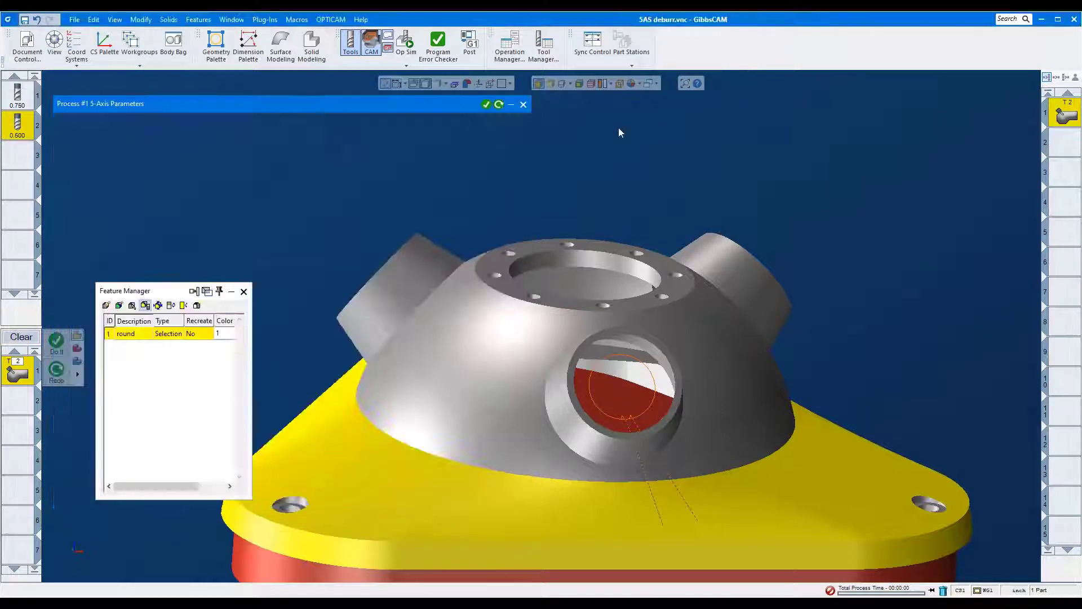
right_click(662, 128)
click(679, 104)
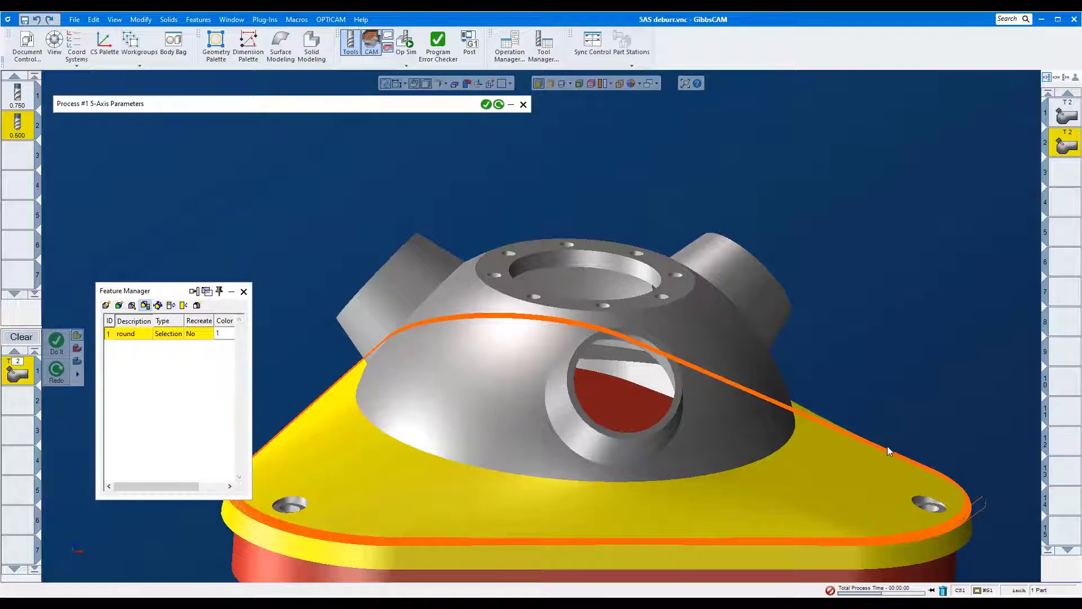
drag(889, 449, 1009, 555)
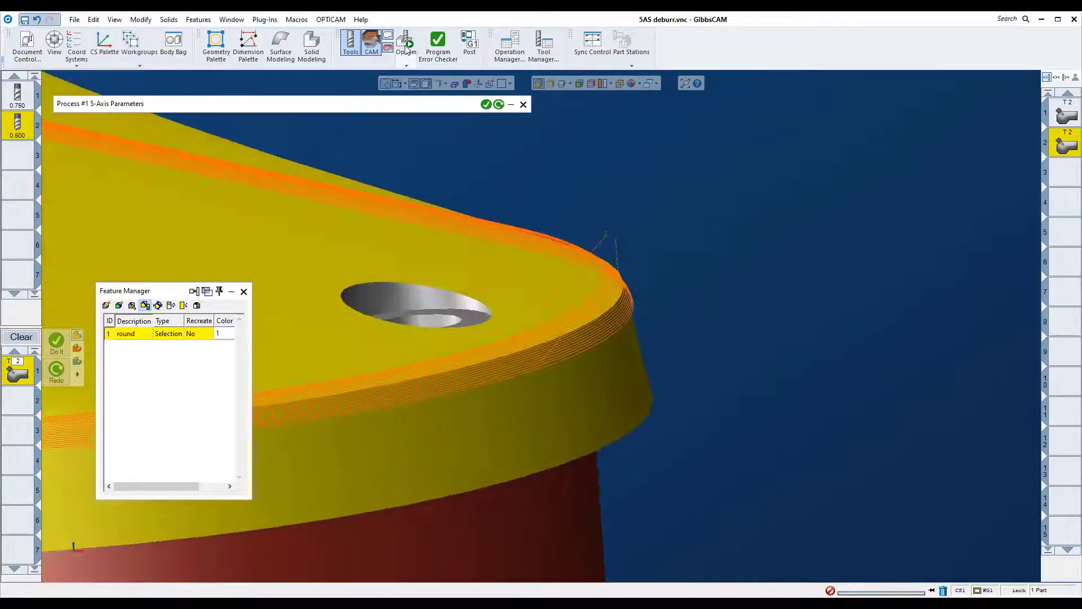
Simulate the flange-edge rounding operation at increased playback speed with the whole part in view and inspect the rounded edge.
click(406, 43)
click(65, 555)
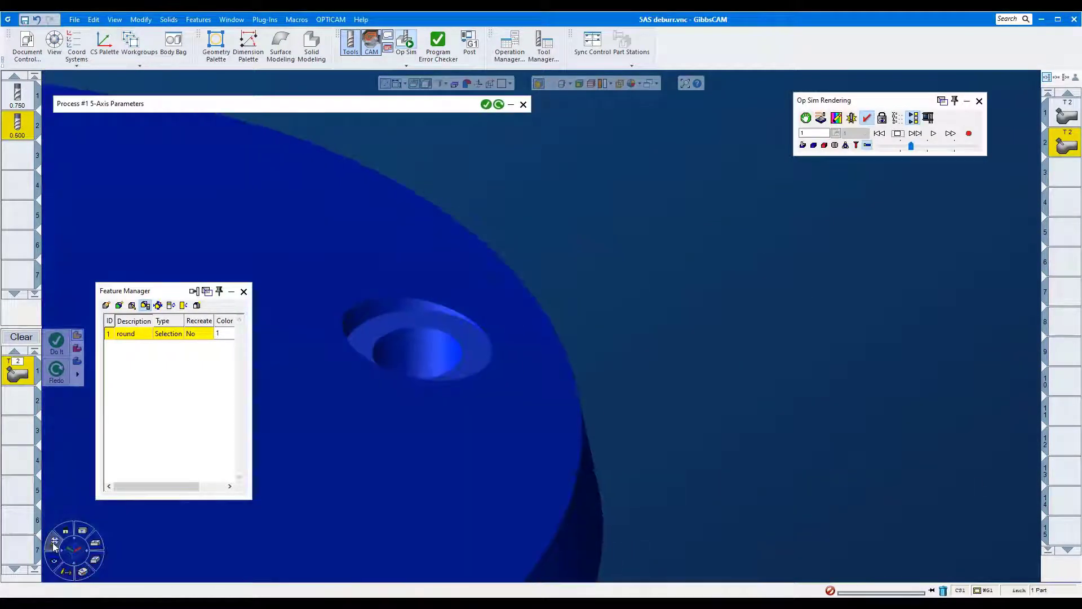
click(55, 542)
click(934, 134)
drag(912, 146, 976, 150)
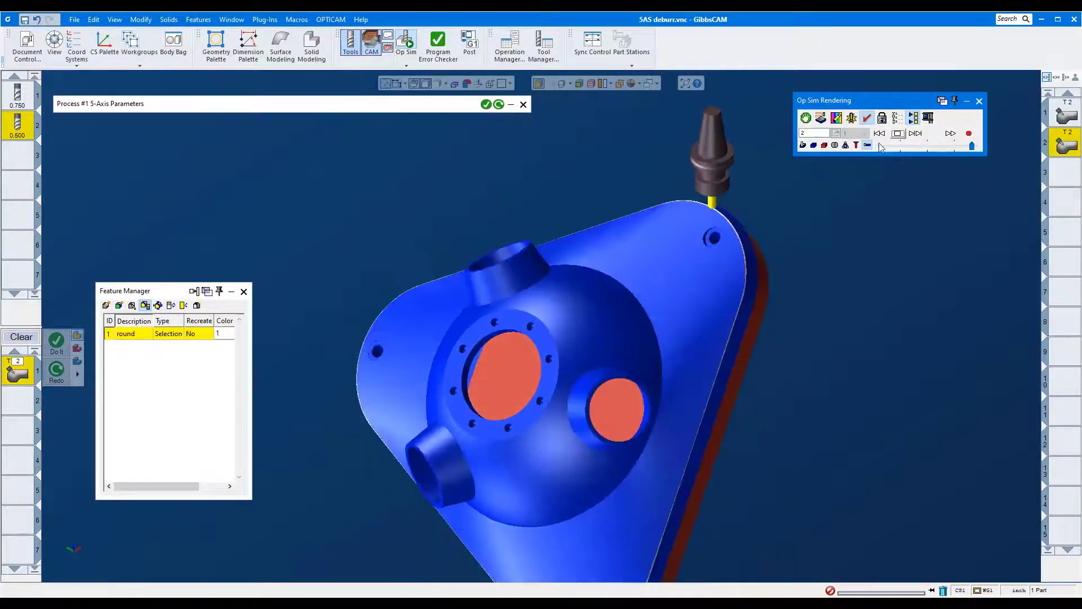
drag(702, 190, 778, 240)
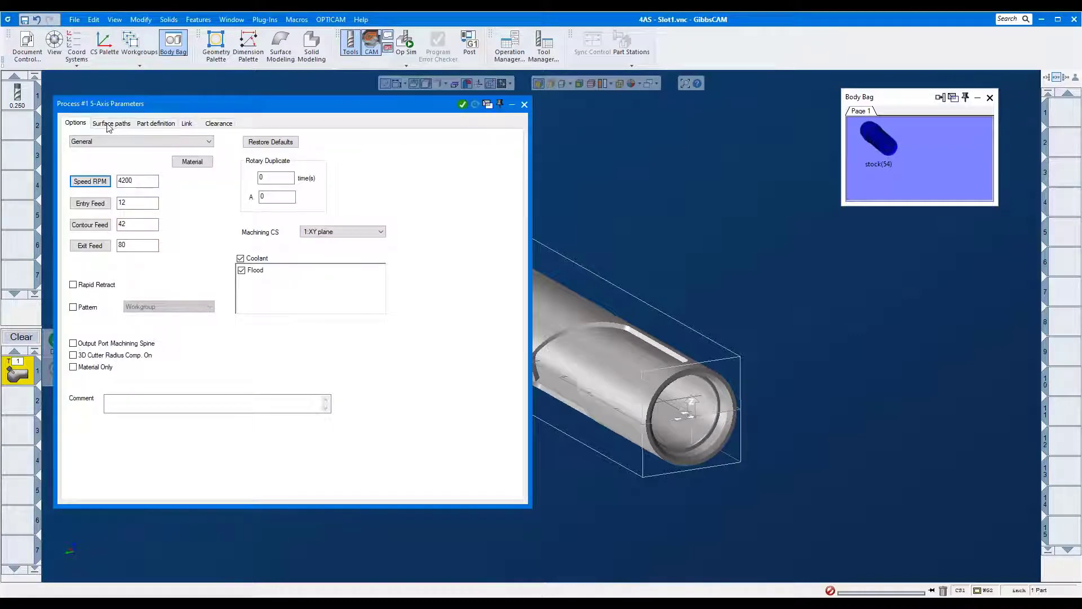
Select the slot floor on the tube for the rotary roughing process and use Direction 1 for the one-way cuts.
click(110, 124)
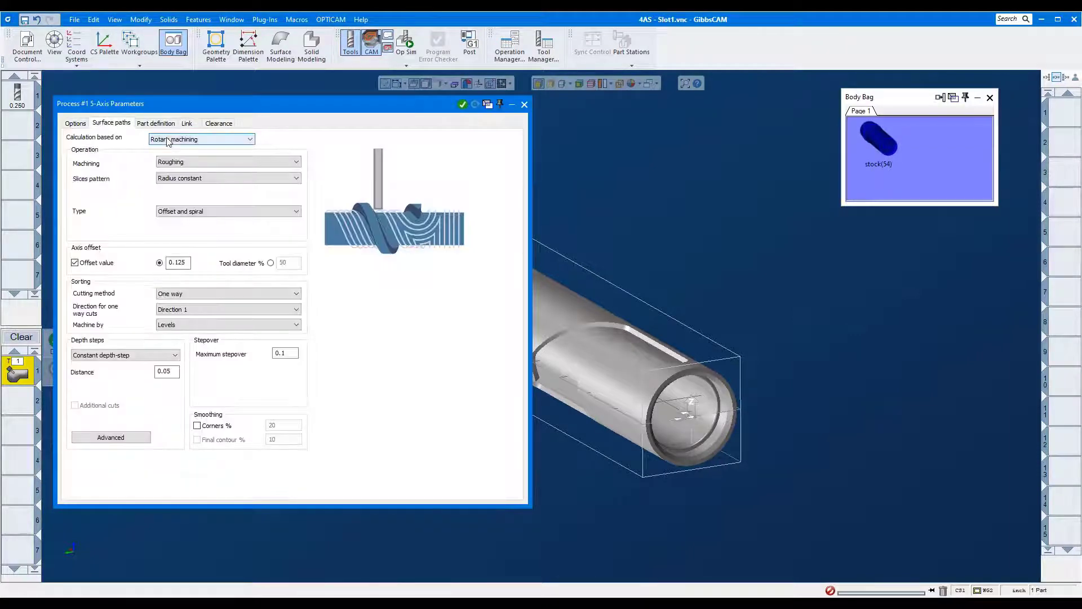
click(557, 359)
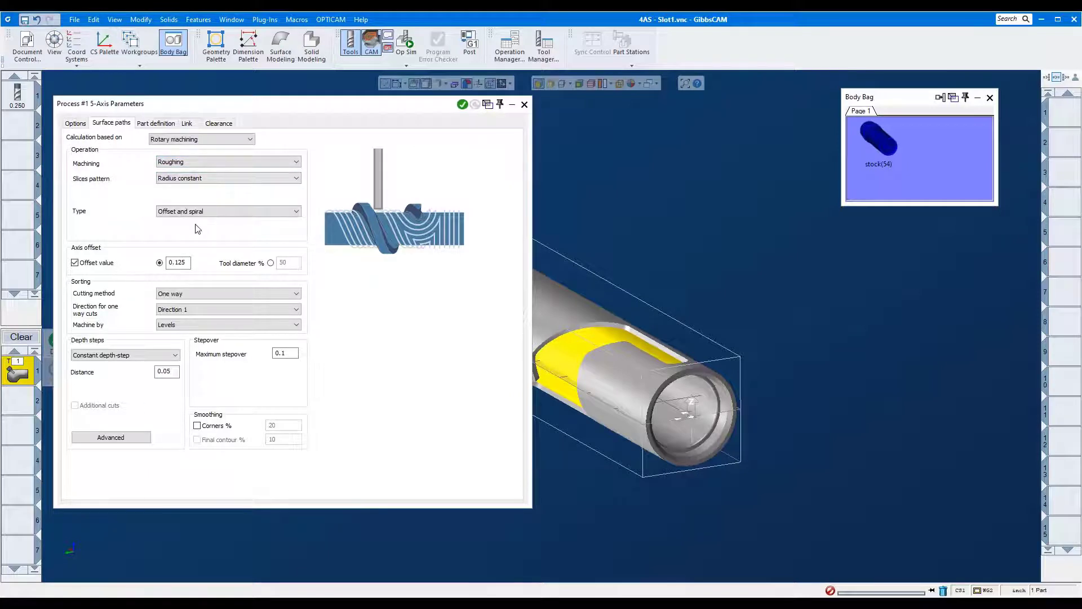
click(176, 264)
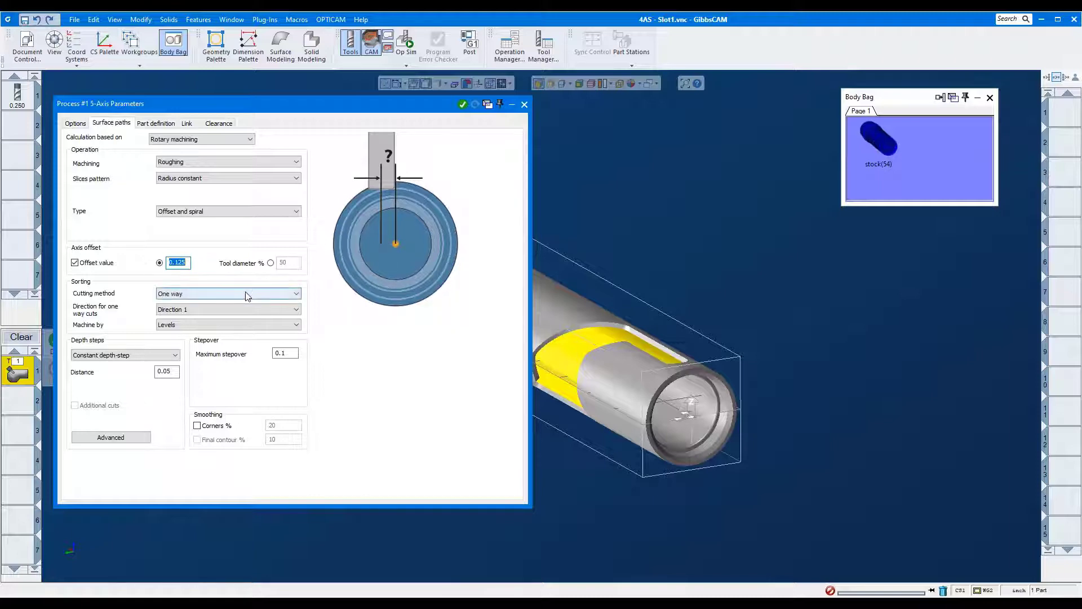
click(246, 310)
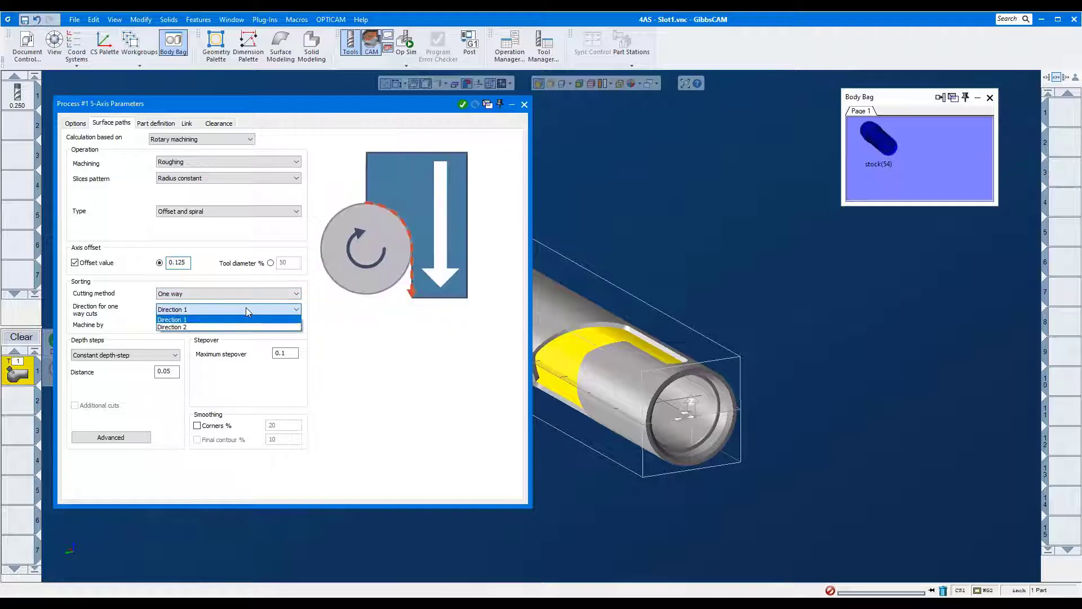
click(246, 321)
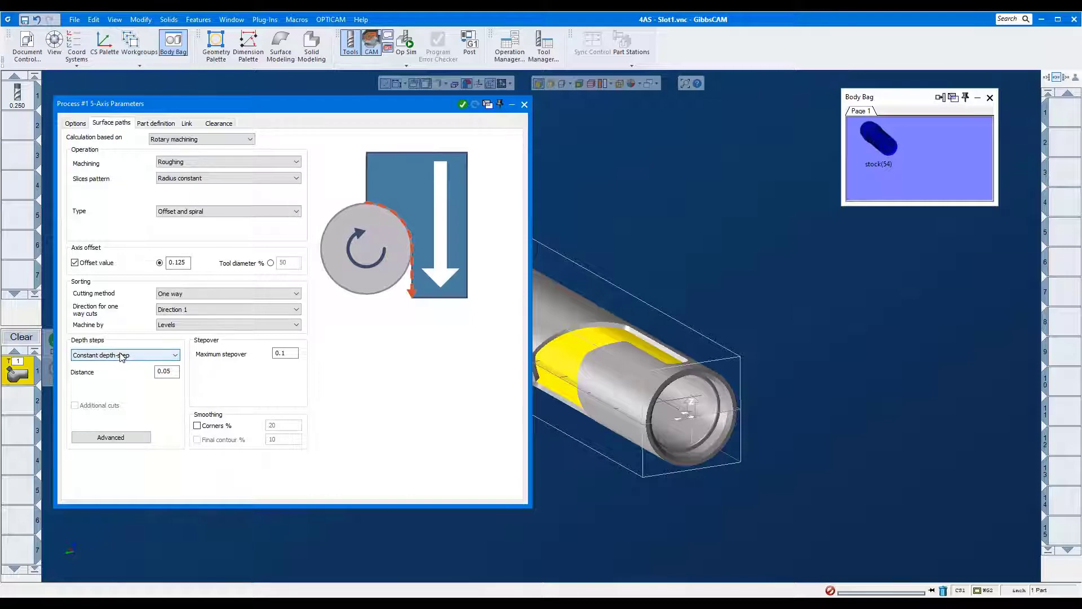
Review the constant depth-step distance and the advanced intermediate slices options.
click(175, 373)
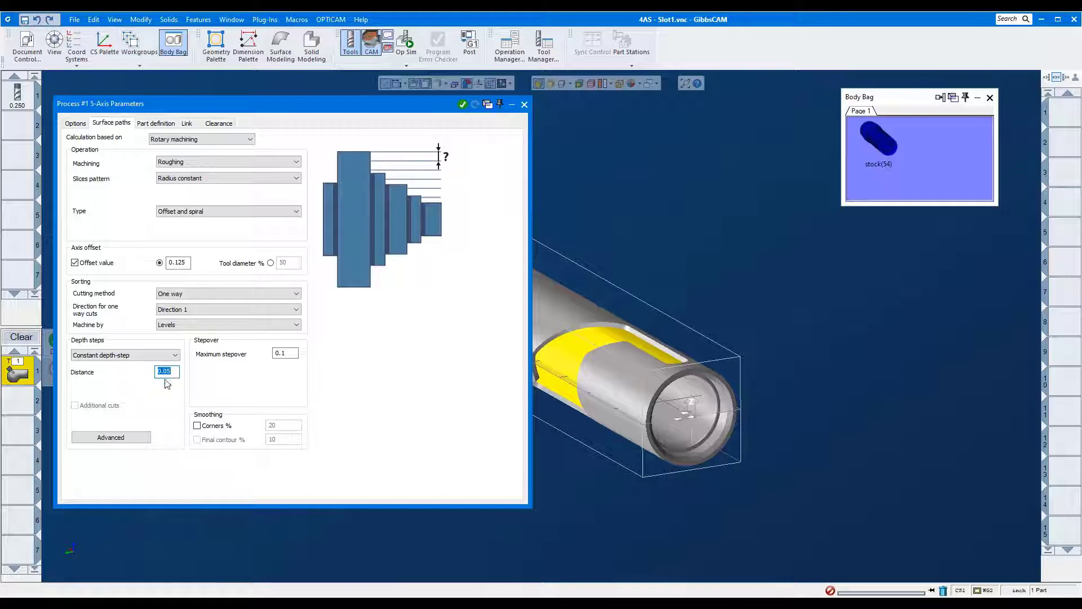
click(134, 437)
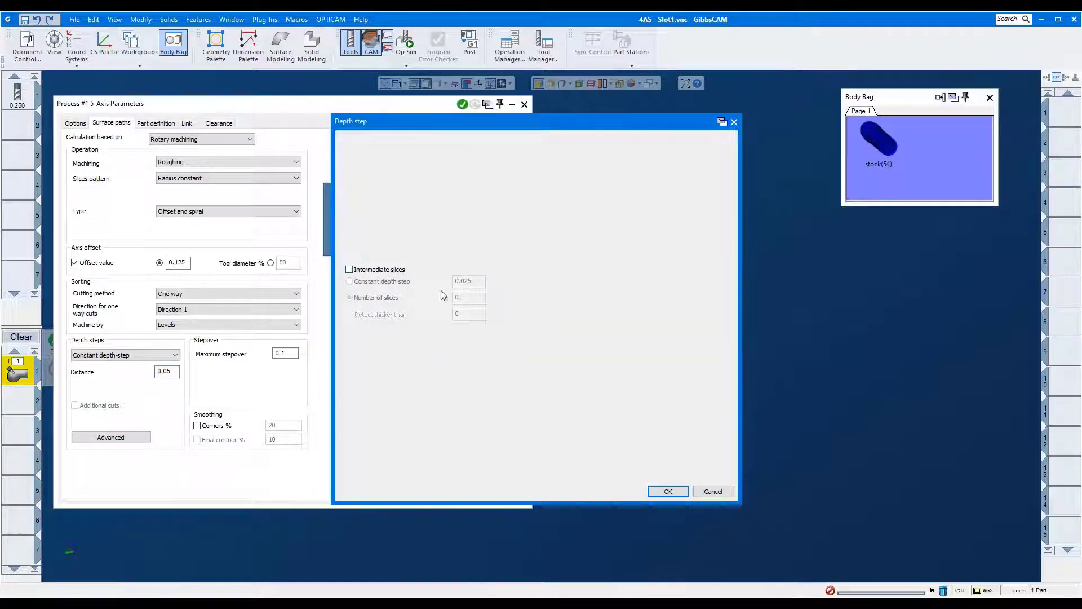
click(733, 121)
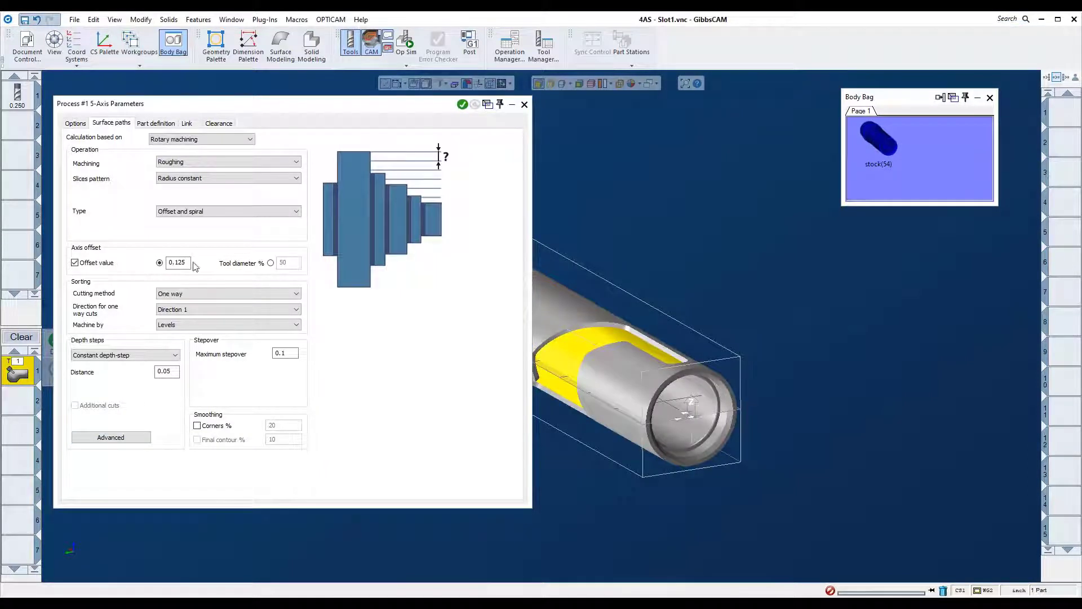
Define the part surfaces as all faces of the tube body, with a stock to leave of 0.
click(156, 123)
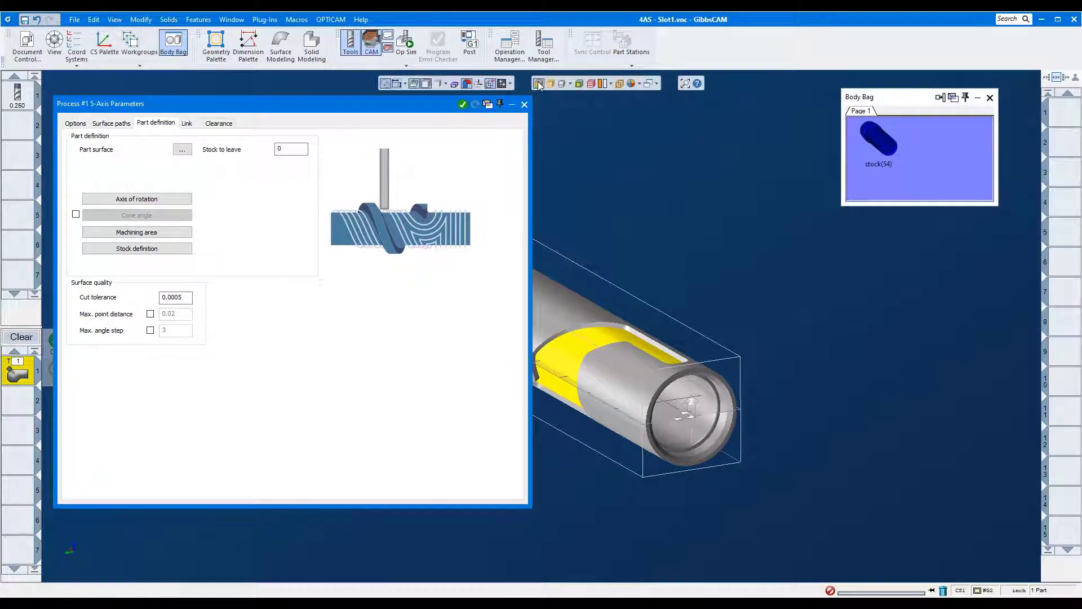
click(182, 150)
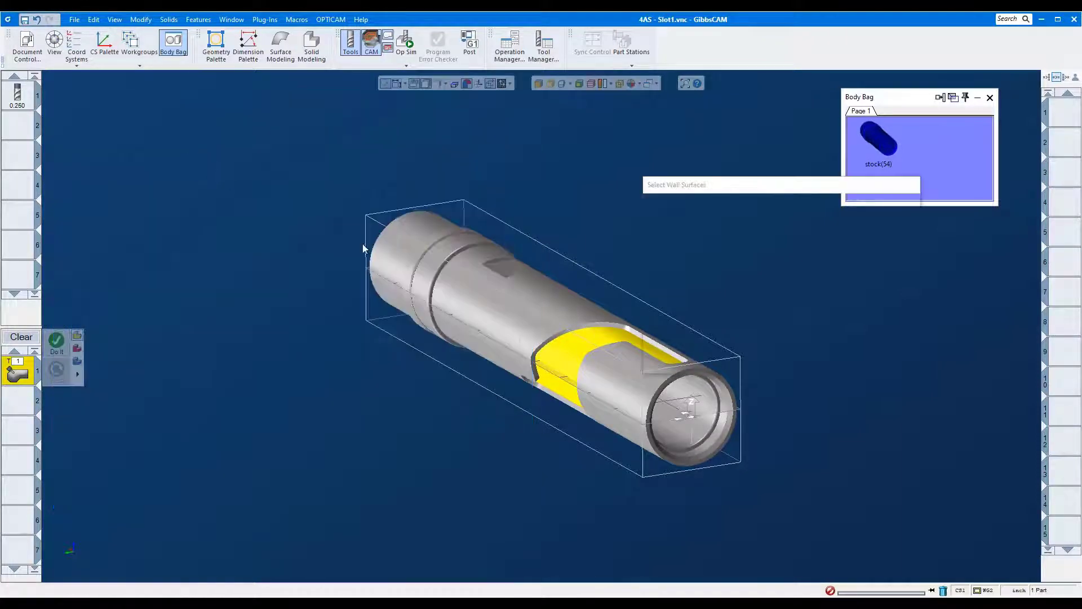
click(522, 328)
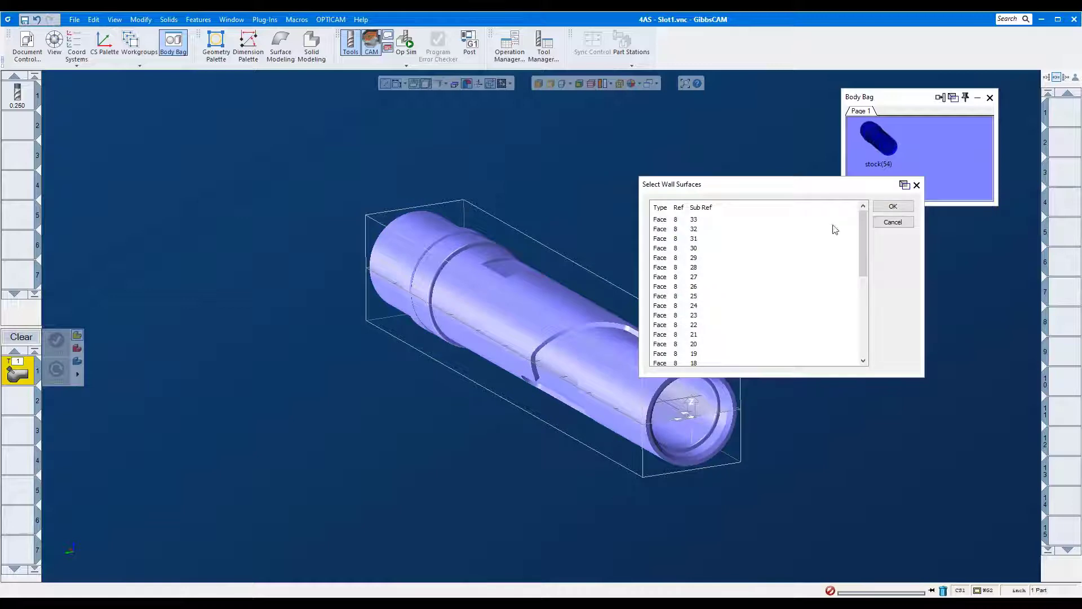
click(878, 207)
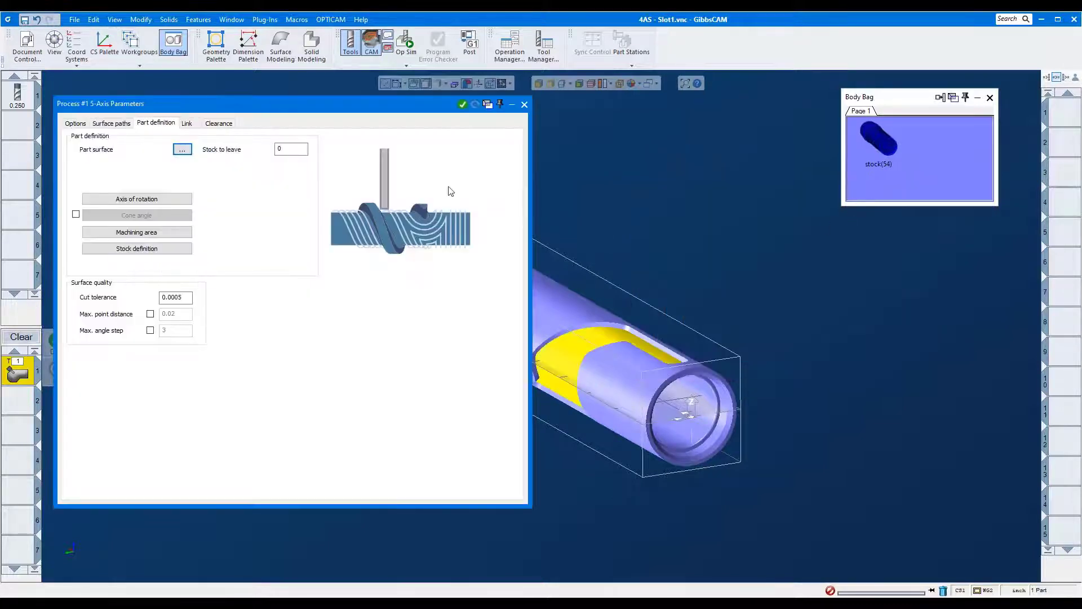
click(302, 154)
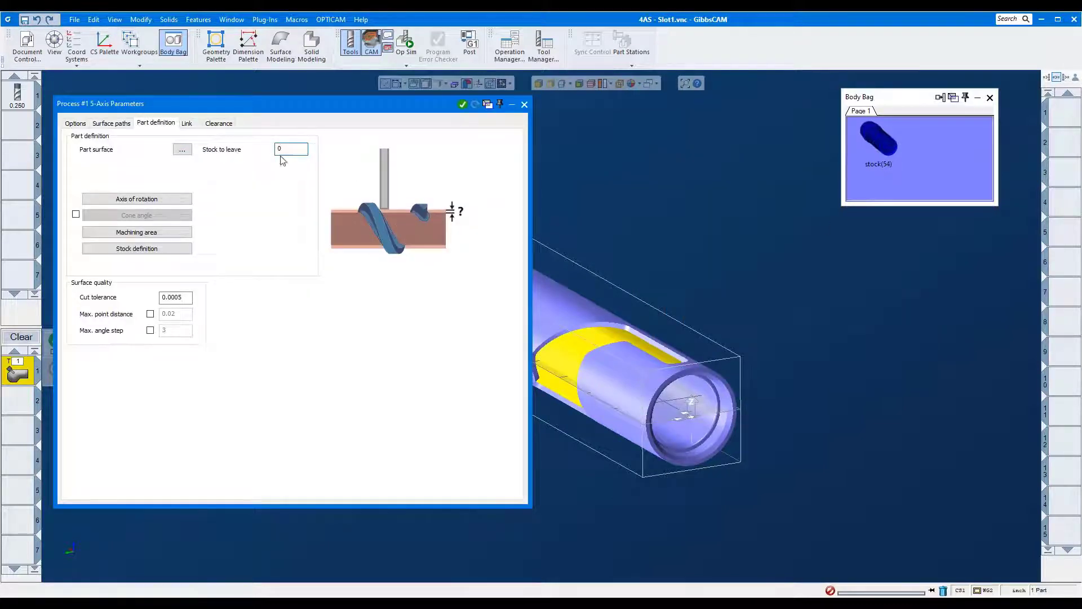
Confirm the rotation axis by base point and direction, using Center and X.
click(140, 201)
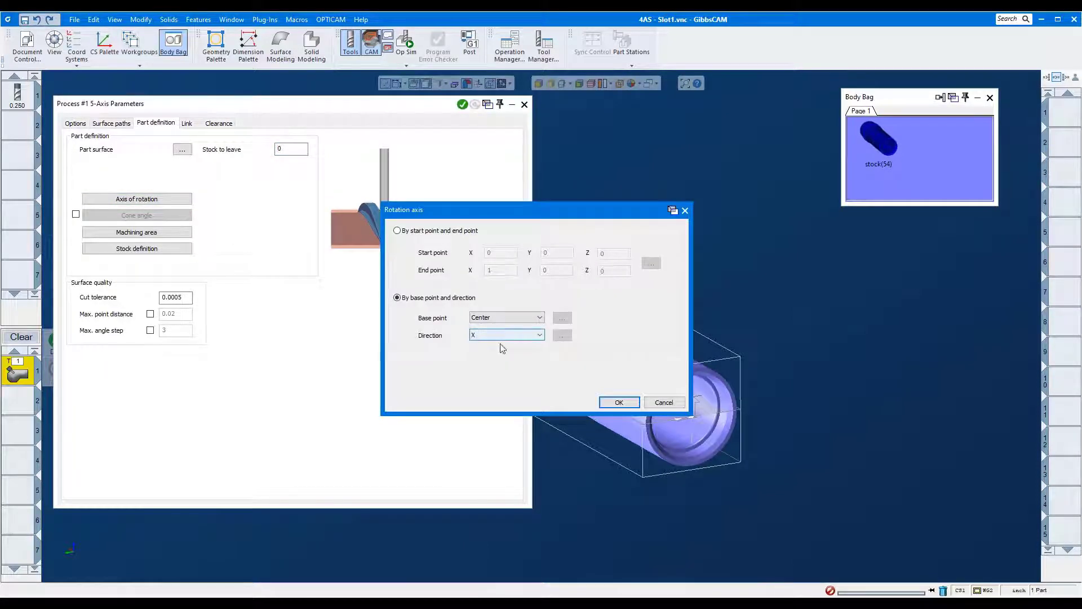
click(619, 402)
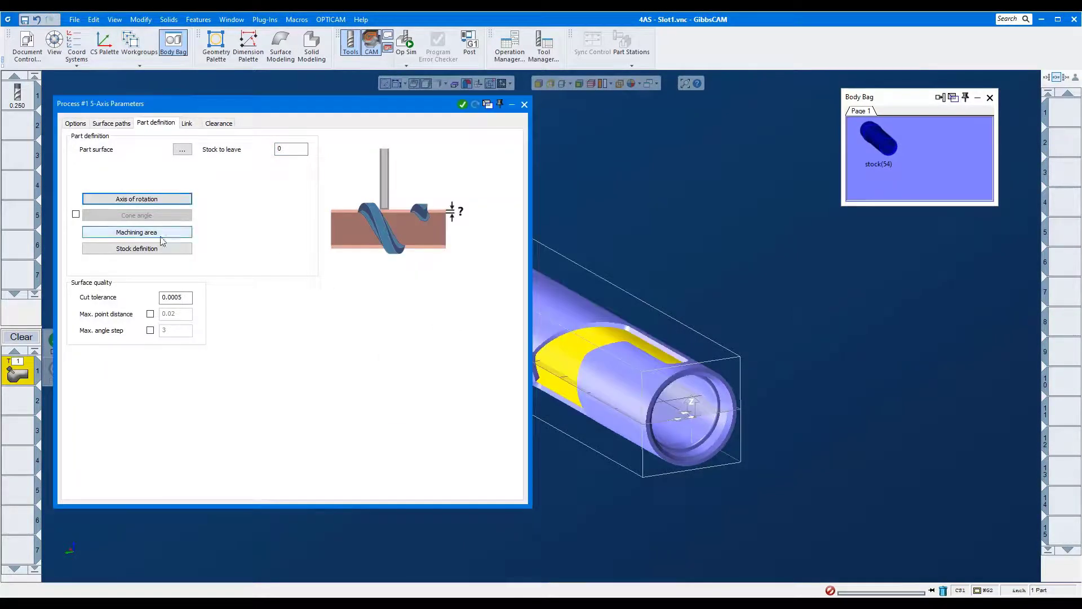
Define the stock surfaces from the stock body in the Body Bag, with stock type Surfaces.
click(161, 252)
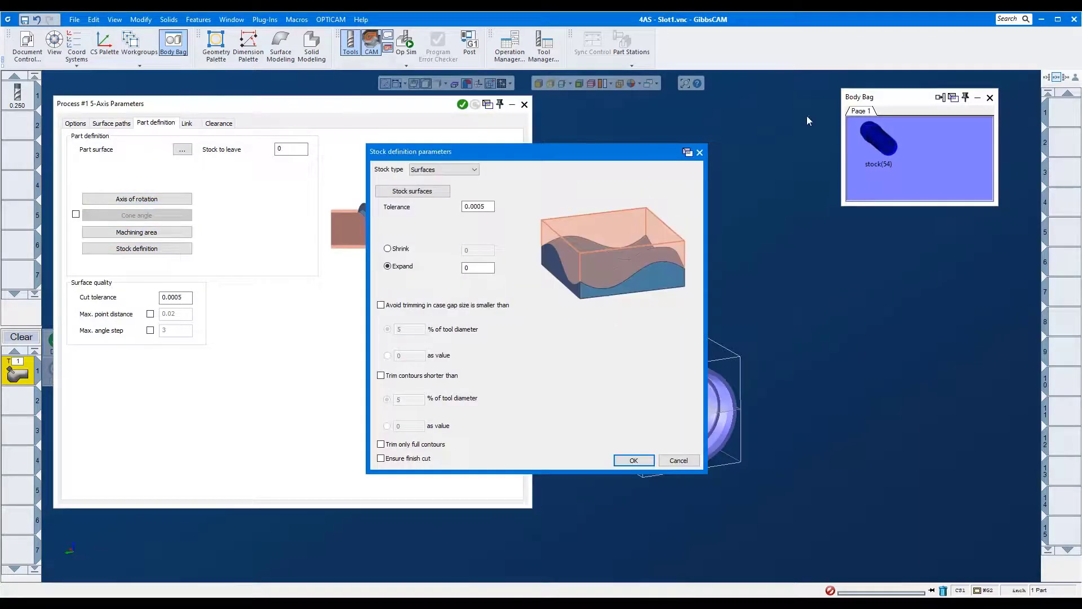
click(417, 191)
click(879, 141)
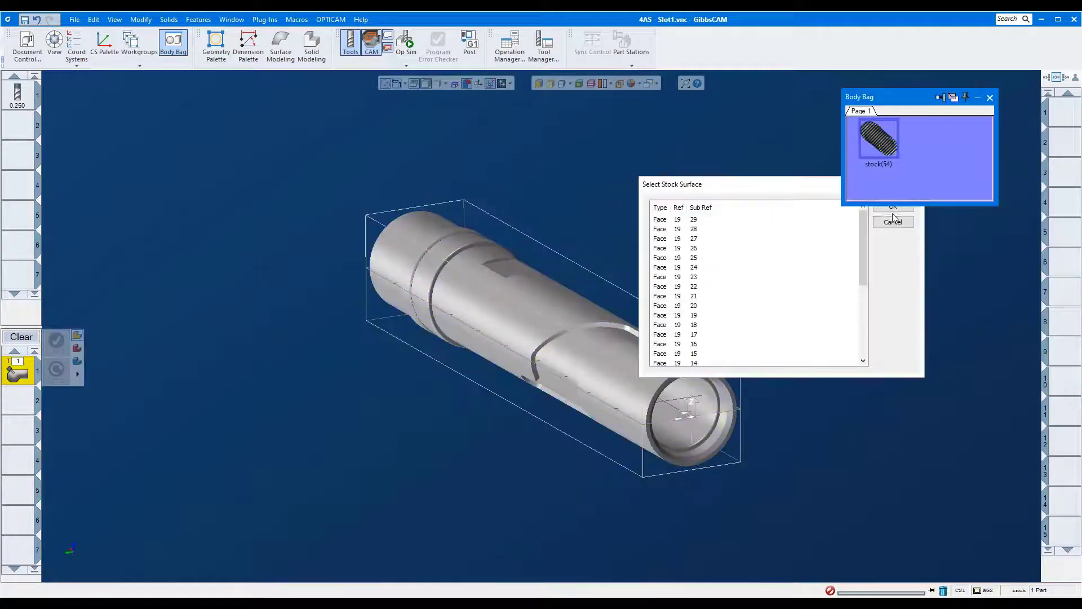
click(893, 209)
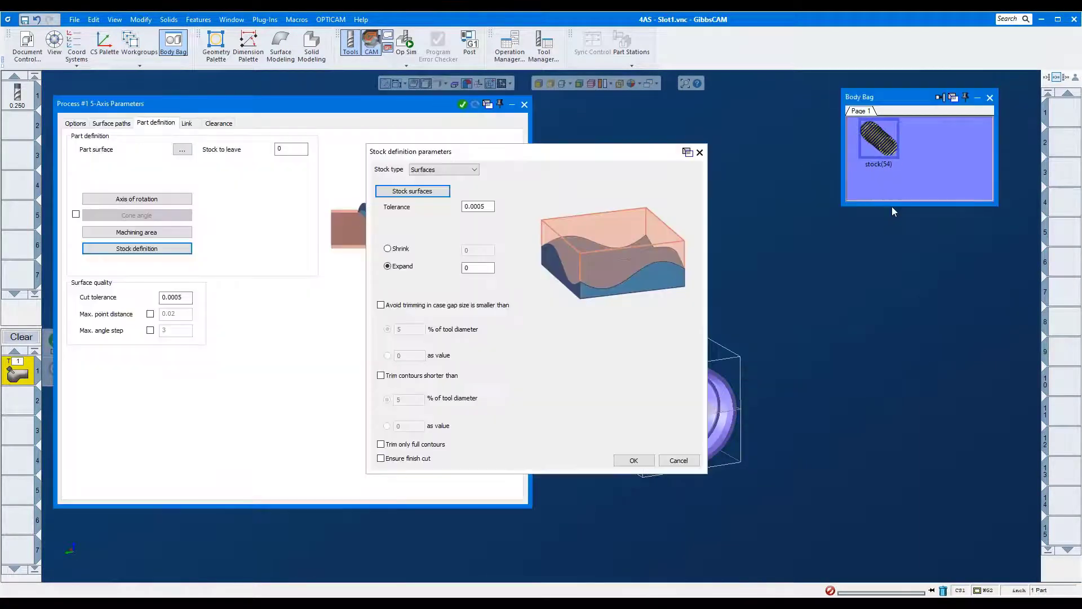
click(637, 461)
Generate the rotary roughing toolpath for the slot and collapse the process parameters.
right_click(680, 198)
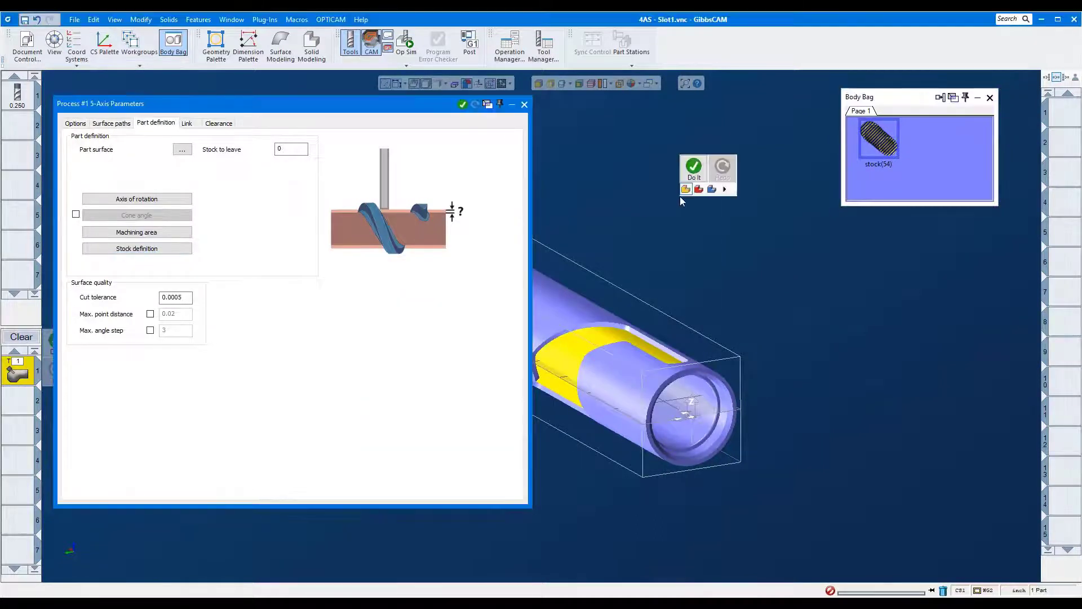
click(694, 170)
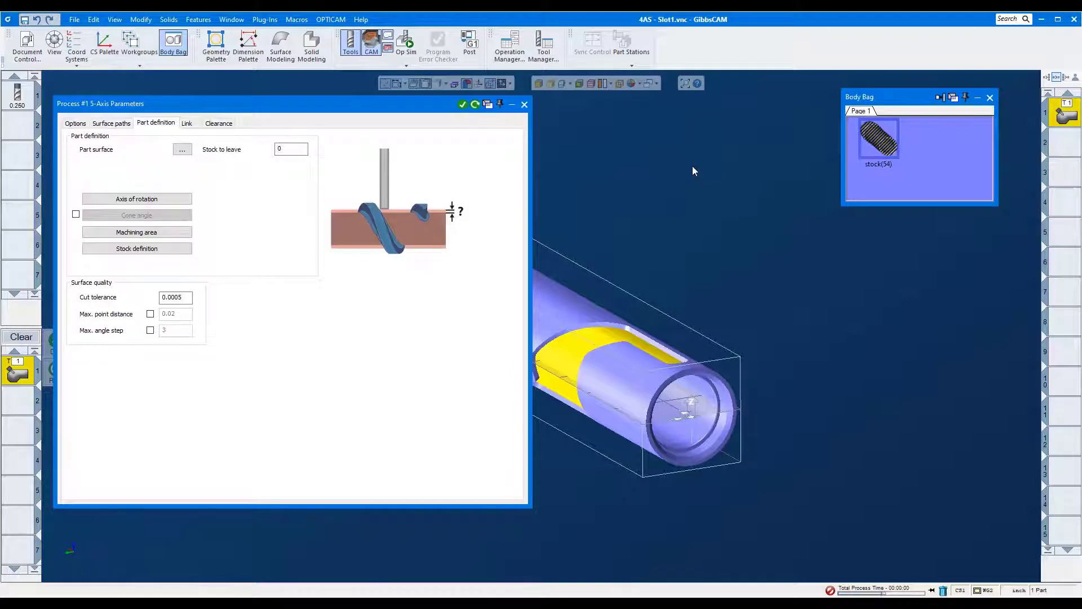
double_click(344, 105)
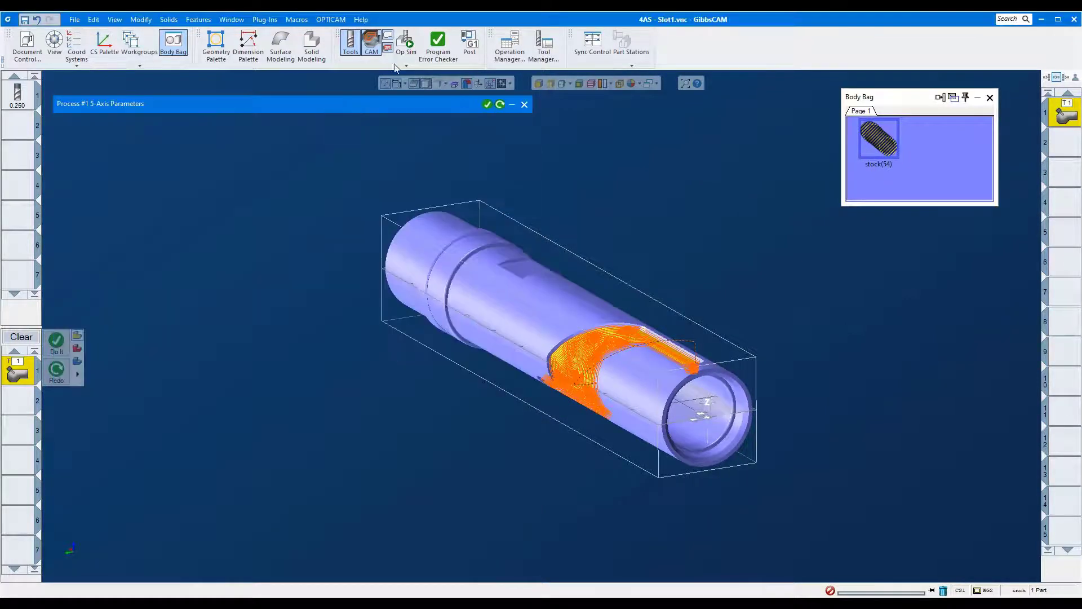
Run the operation simulation of the slot's rotary roughing toolpath.
click(406, 42)
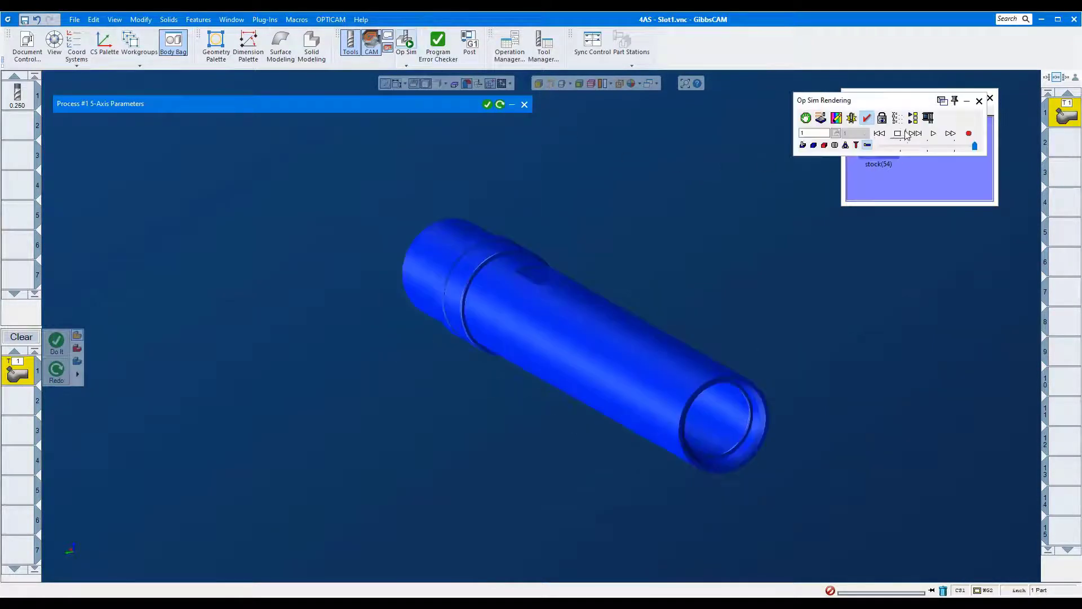
click(933, 133)
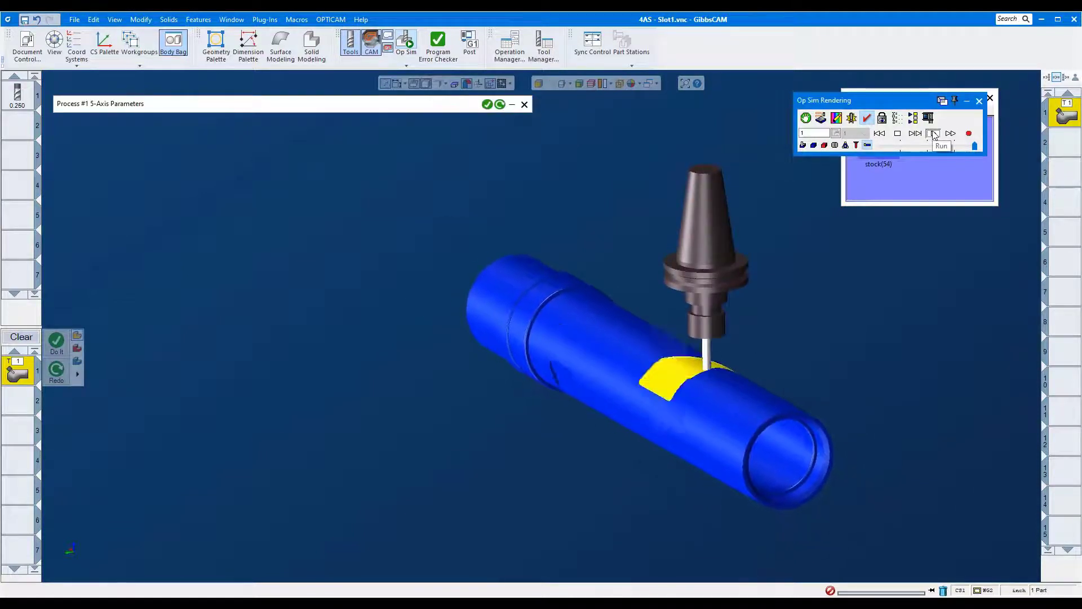